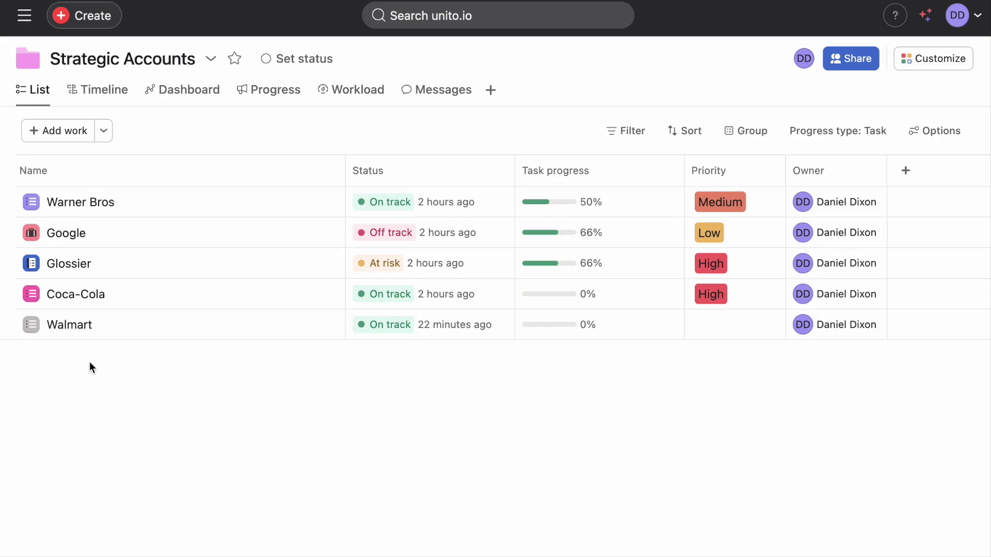
Open the Walmart project under Strategic Accounts and view the Loading truck repair case task's details.
{"action": "left_click", "coordinate": [72, 327]}
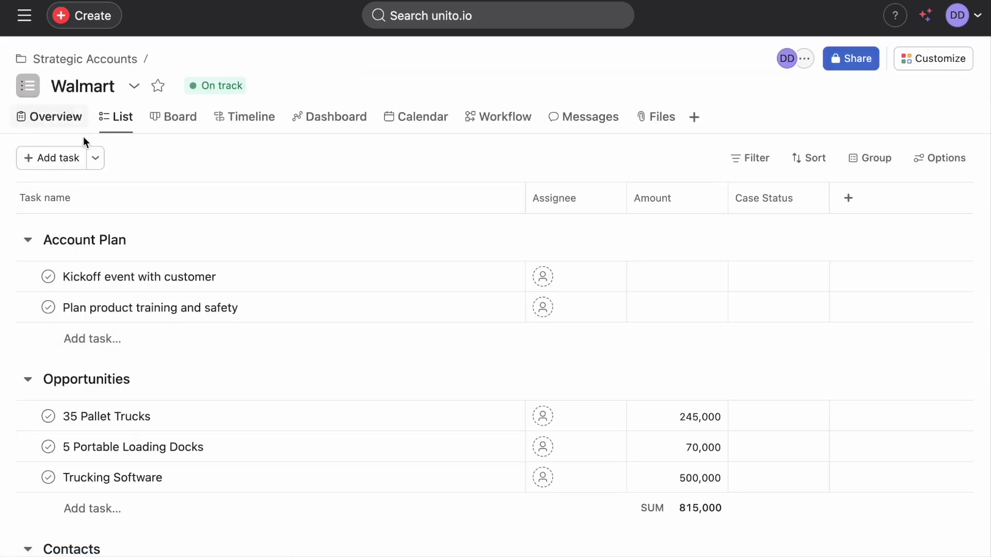
{"action": "scroll", "coordinate": [109, 308], "scroll_direction": "down", "scroll_amount": 2}
{"action": "scroll", "coordinate": [109, 308], "scroll_direction": "down", "scroll_amount": 5}
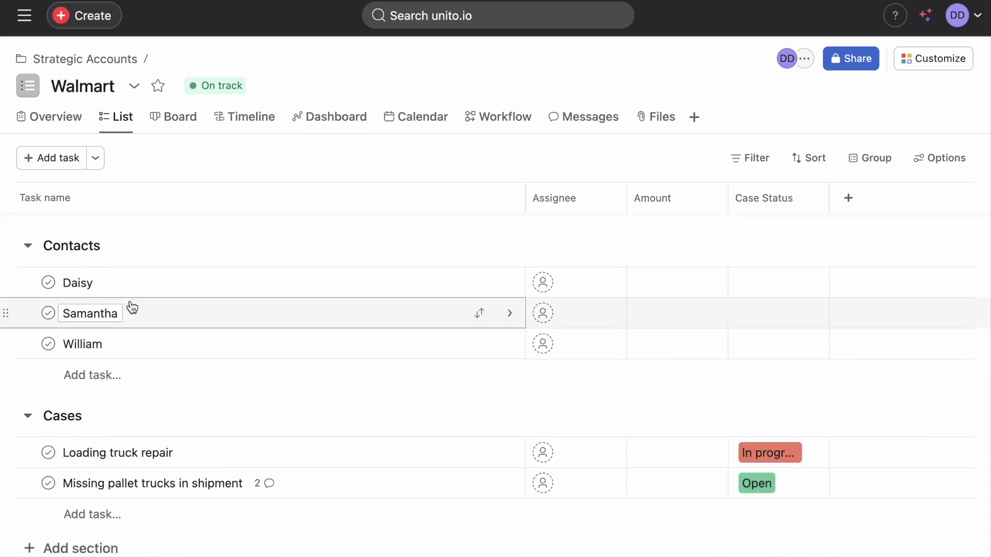
{"action": "left_click", "coordinate": [507, 456]}
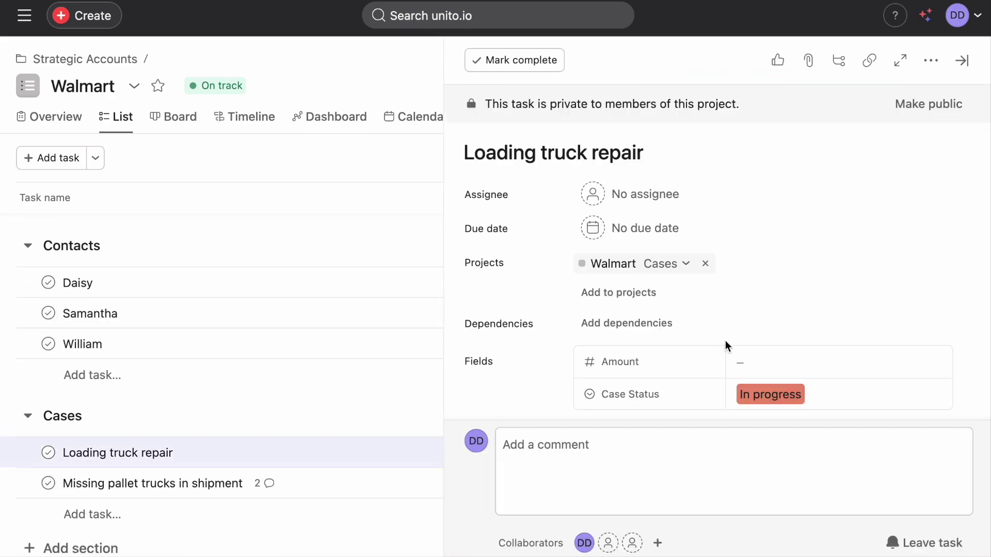
{"action": "scroll", "coordinate": [722, 338], "scroll_direction": "down", "scroll_amount": 5}
{"action": "scroll", "coordinate": [722, 339], "scroll_direction": "up", "scroll_amount": 4}
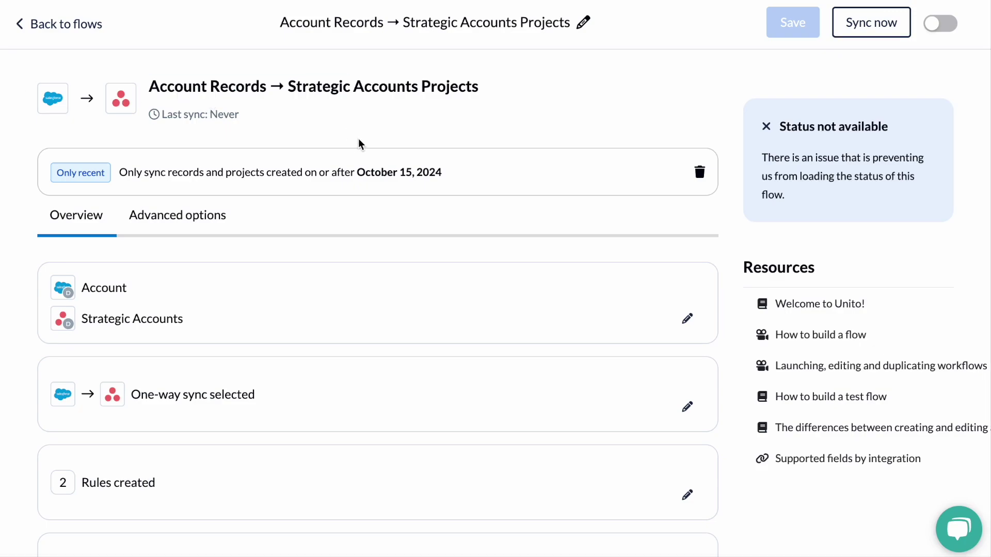
Open the '2 Rules created' rules editor of the Account Records → Strategic Accounts Projects flow.
{"action": "scroll", "coordinate": [356, 140], "scroll_direction": "down", "scroll_amount": 4}
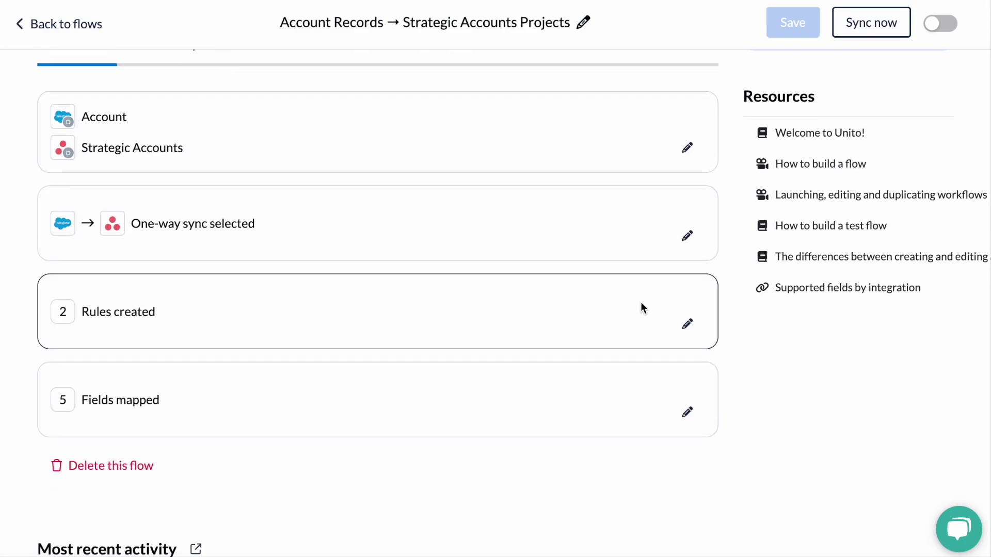
{"action": "left_click", "coordinate": [640, 310]}
{"action": "scroll", "coordinate": [76, 269], "scroll_direction": "down", "scroll_amount": 1}
{"action": "scroll", "coordinate": [73, 266], "scroll_direction": "up", "scroll_amount": 1}
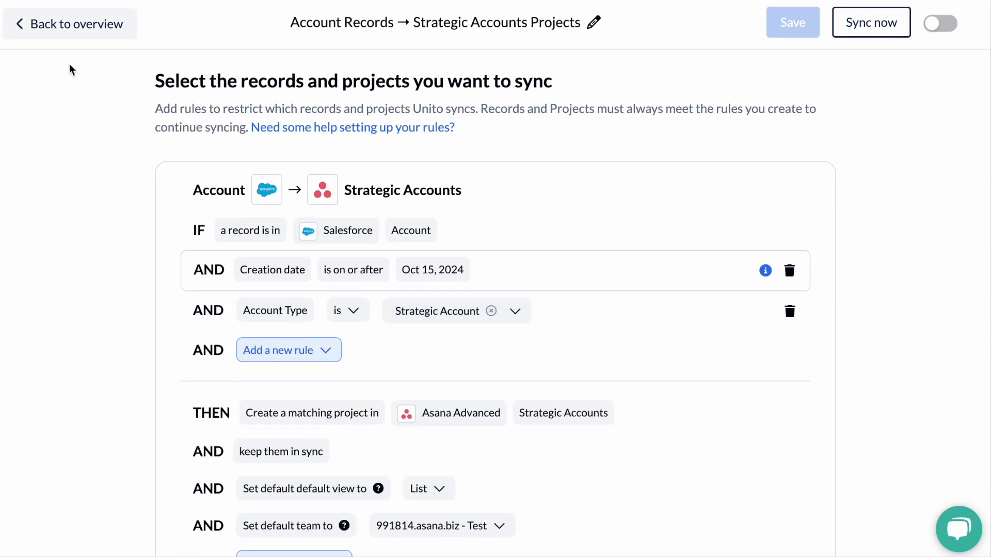
{"action": "scroll", "coordinate": [180, 324], "scroll_direction": "down", "scroll_amount": 1}
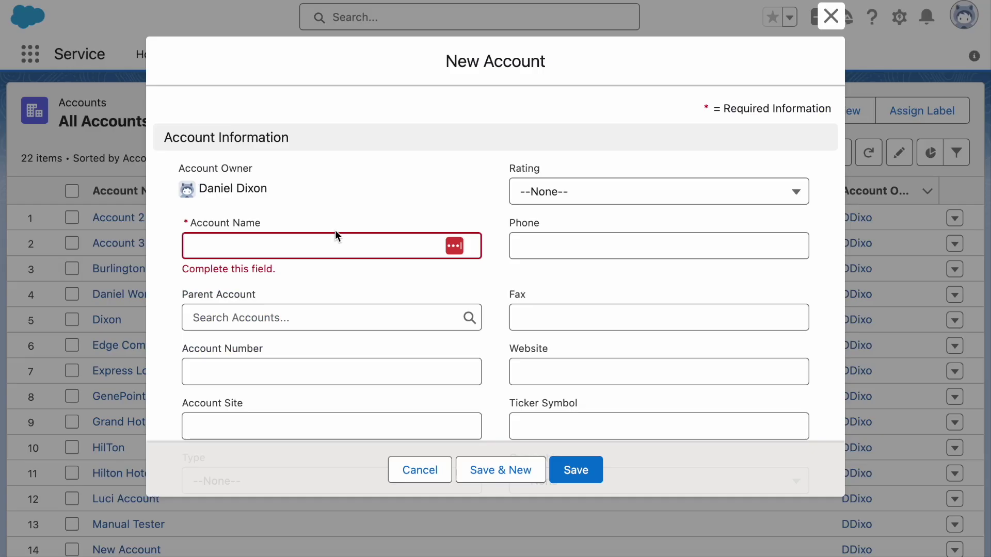
Name the new Salesforce account 'Walmart' and set its Type to Strategic Account.
{"action": "left_click", "coordinate": [335, 238]}
{"action": "type", "text": "Walmart"}
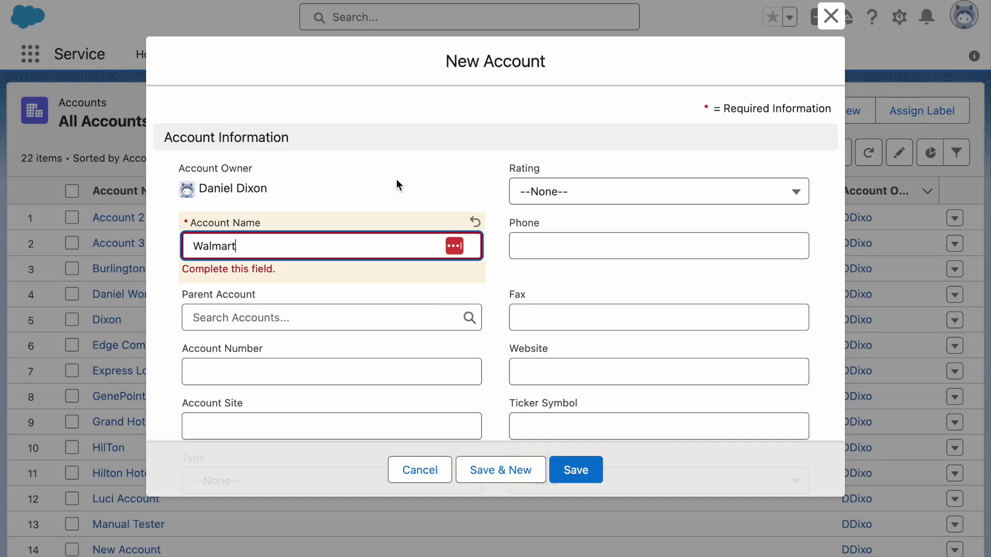
{"action": "left_click", "coordinate": [396, 179]}
{"action": "scroll", "coordinate": [399, 176], "scroll_direction": "down", "scroll_amount": 3}
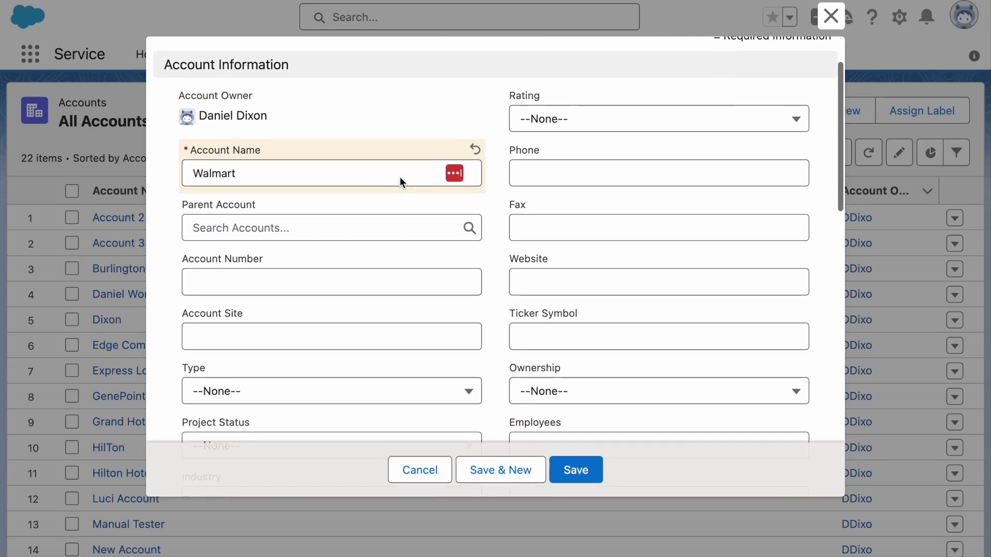
{"action": "scroll", "coordinate": [400, 177], "scroll_direction": "down", "scroll_amount": 5}
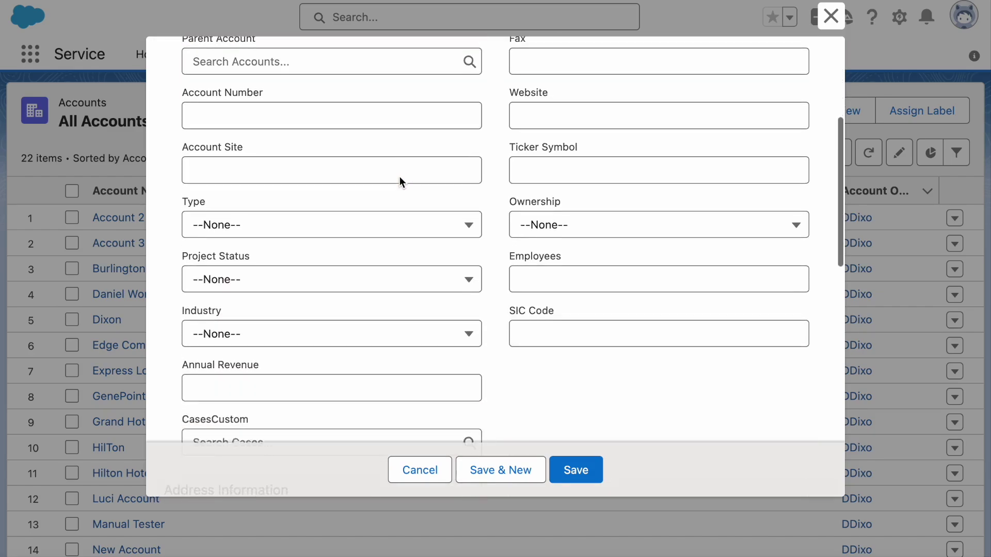
{"action": "left_click", "coordinate": [397, 182]}
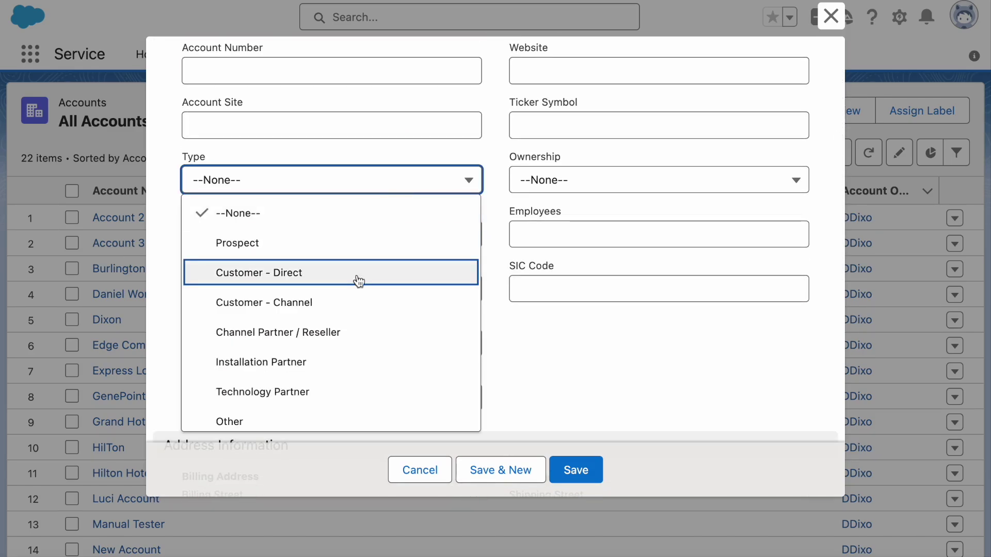
{"action": "scroll", "coordinate": [360, 290], "scroll_direction": "down", "scroll_amount": 1}
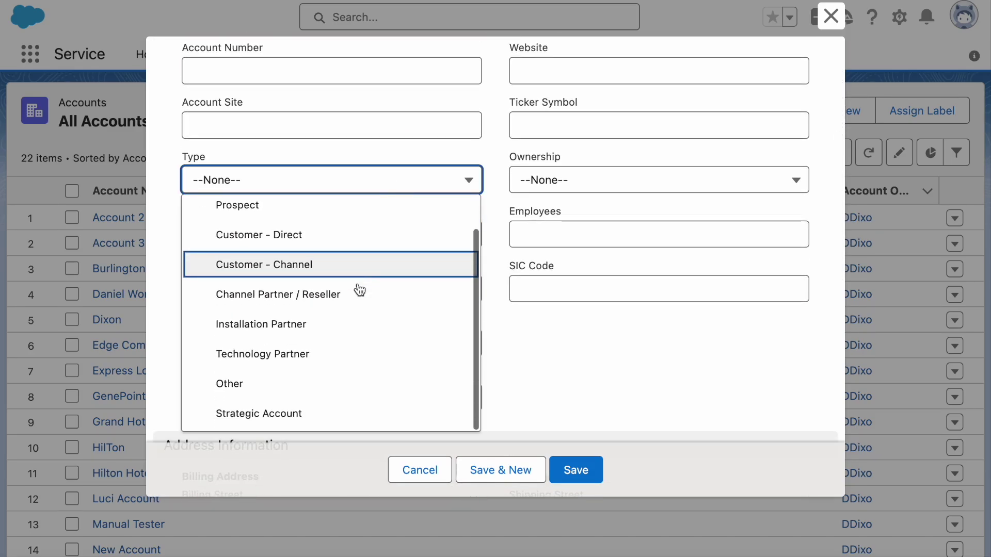
{"action": "left_click", "coordinate": [264, 413]}
Paste the Walmart company description into Description and save the account.
{"action": "scroll", "coordinate": [309, 240], "scroll_direction": "down", "scroll_amount": 5}
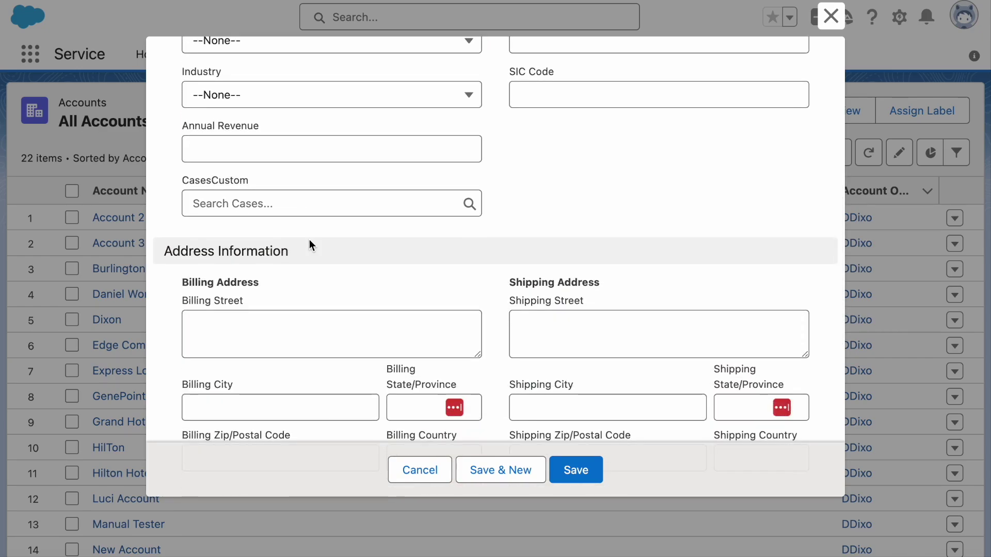
{"action": "scroll", "coordinate": [310, 240], "scroll_direction": "down", "scroll_amount": 5}
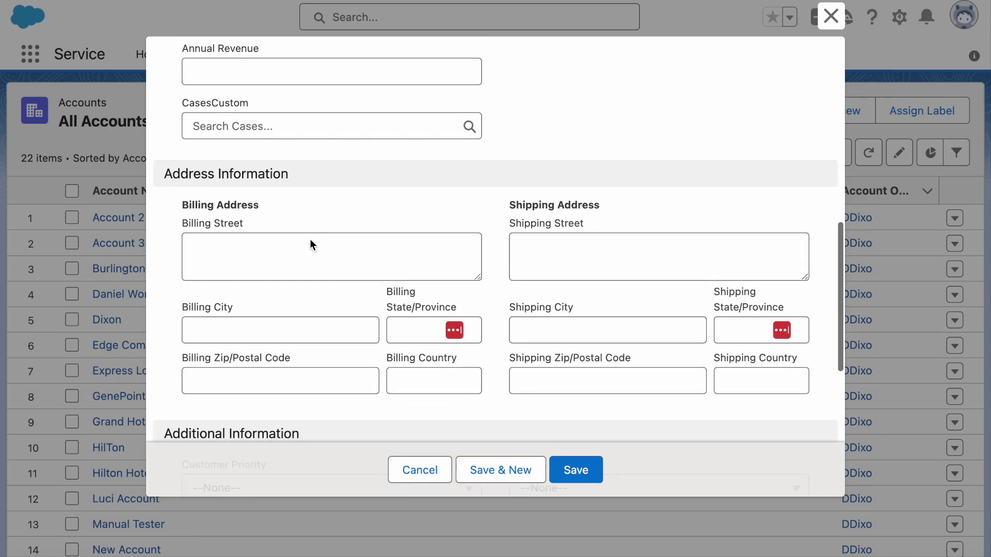
{"action": "scroll", "coordinate": [310, 239], "scroll_direction": "down", "scroll_amount": 7}
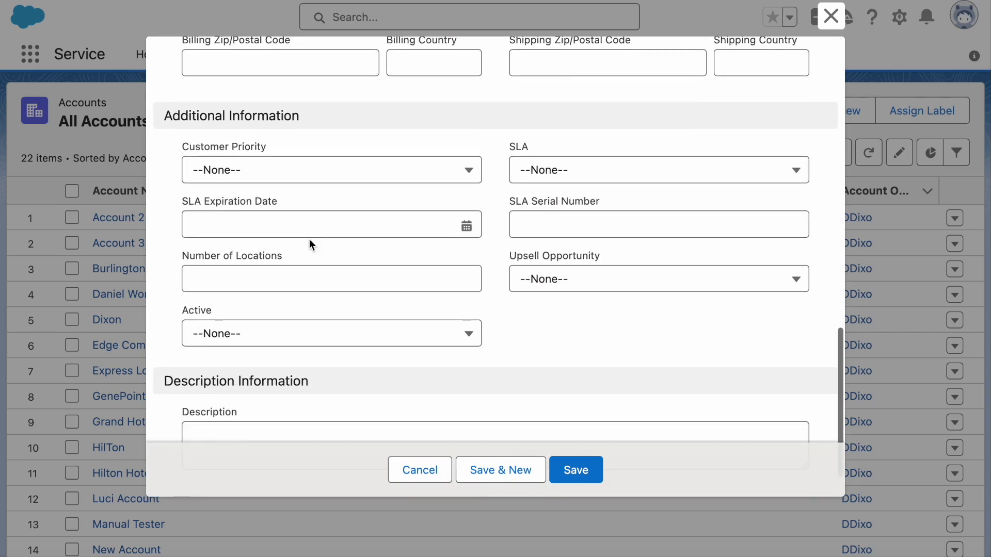
{"action": "left_click", "coordinate": [286, 391]}
{"action": "type", "text": "Walmart Inc. is an American multinational retail corporation that operates a chain of hypermarkets (also called supercenters), discount department stores, and grocery stores in the United States and 23 other countries."}
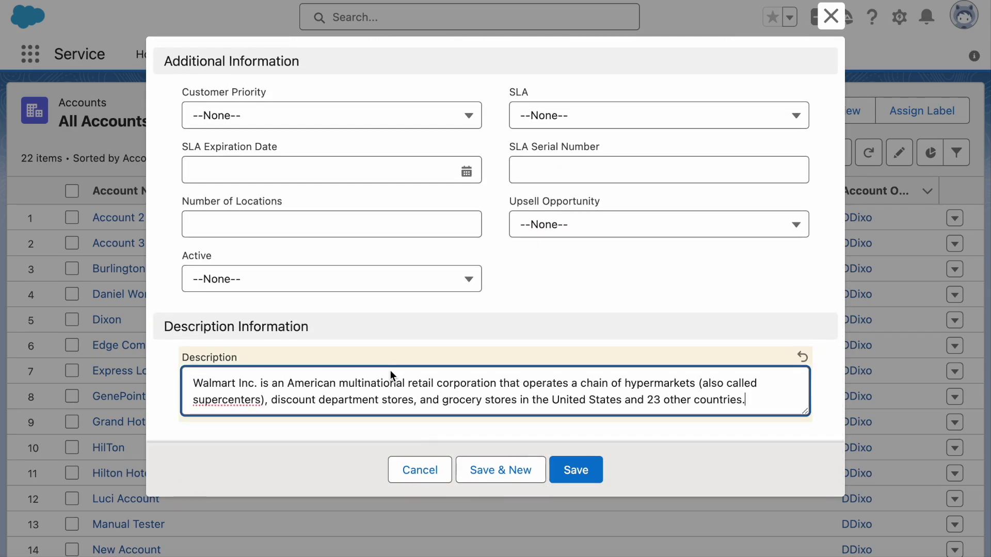
{"action": "left_click", "coordinate": [566, 470]}
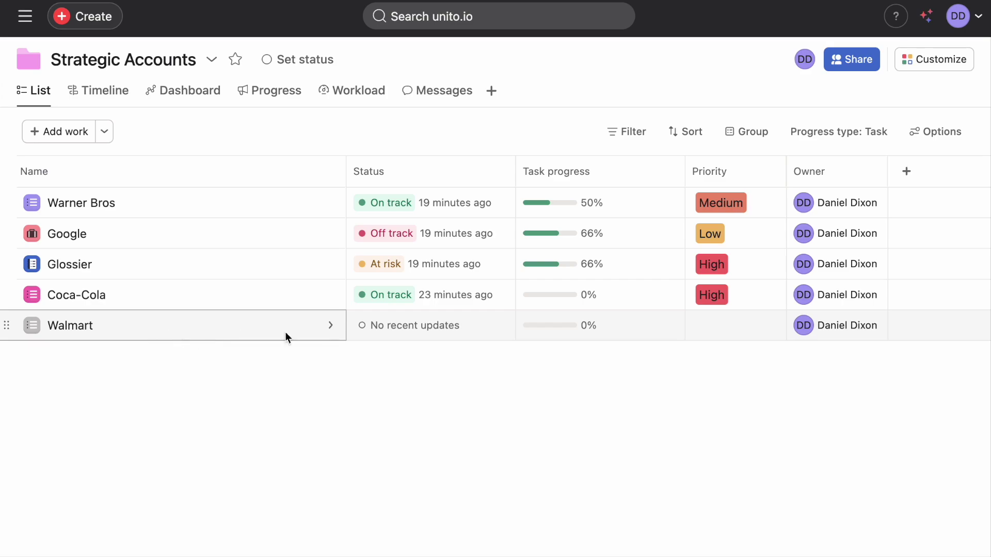
Add an Account Plan section to Walmart with tasks 'Kickoff event with customer' and 'Plan product training anf safety'.
{"action": "left_click", "coordinate": [84, 323]}
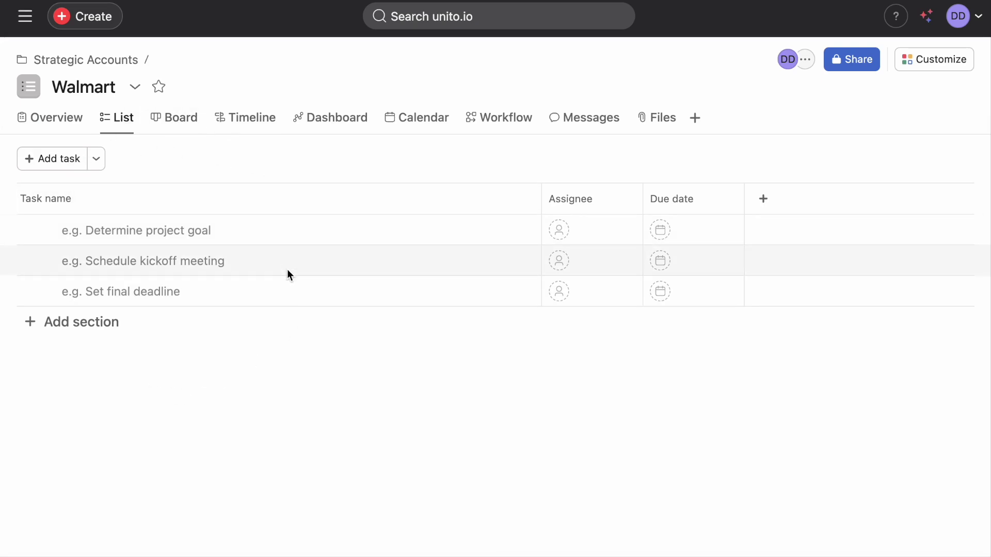
{"action": "left_click", "coordinate": [85, 321]}
{"action": "type", "text": "Account Plan"}
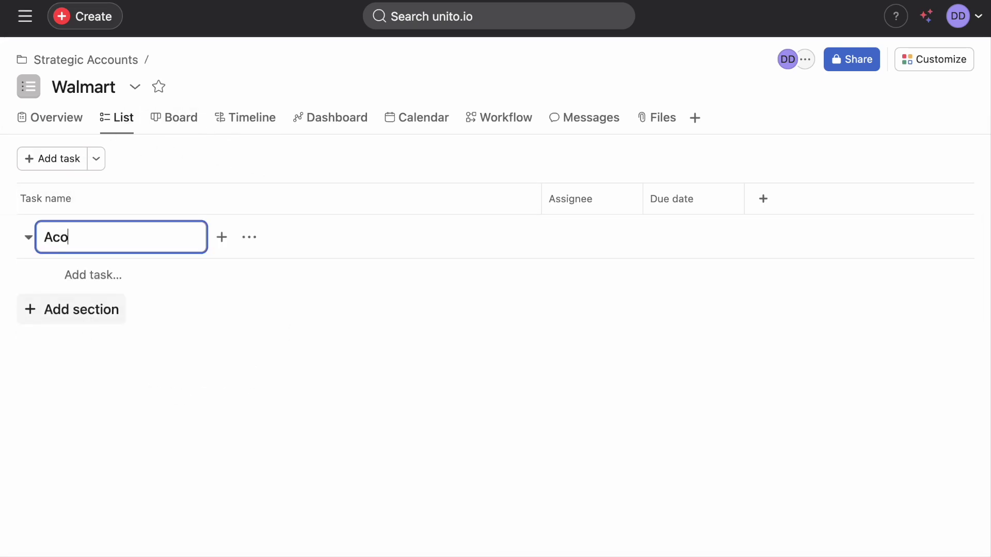
{"action": "key", "text": "Return"}
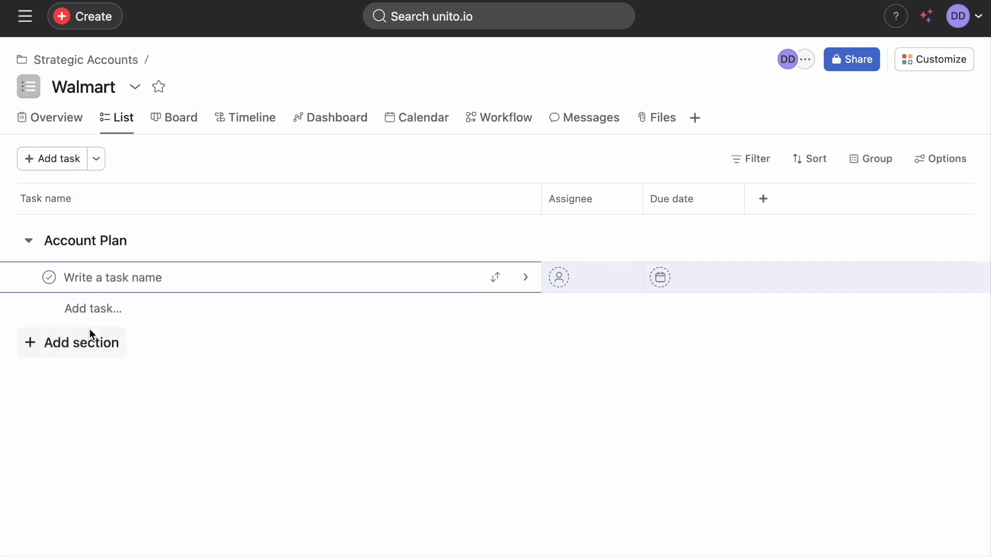
{"action": "type", "text": "Kickoff"}
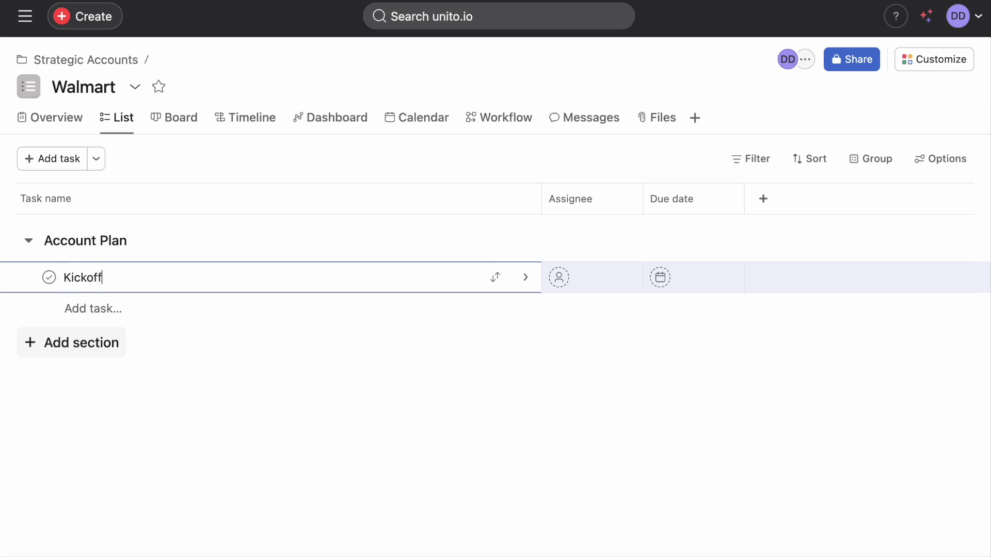
{"action": "type", "text": " event with customer"}
{"action": "key", "text": "Return"}
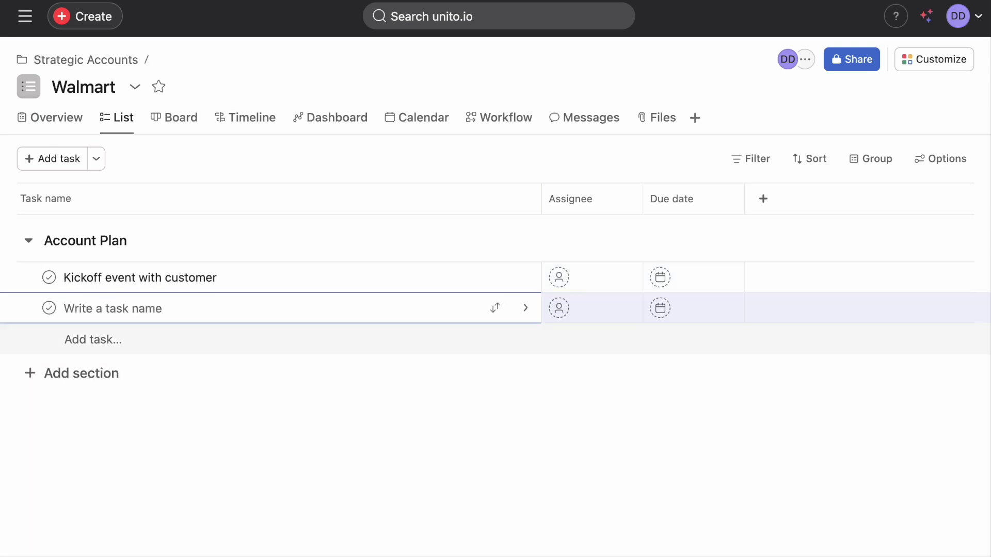
{"action": "type", "text": "Plan product training anf"}
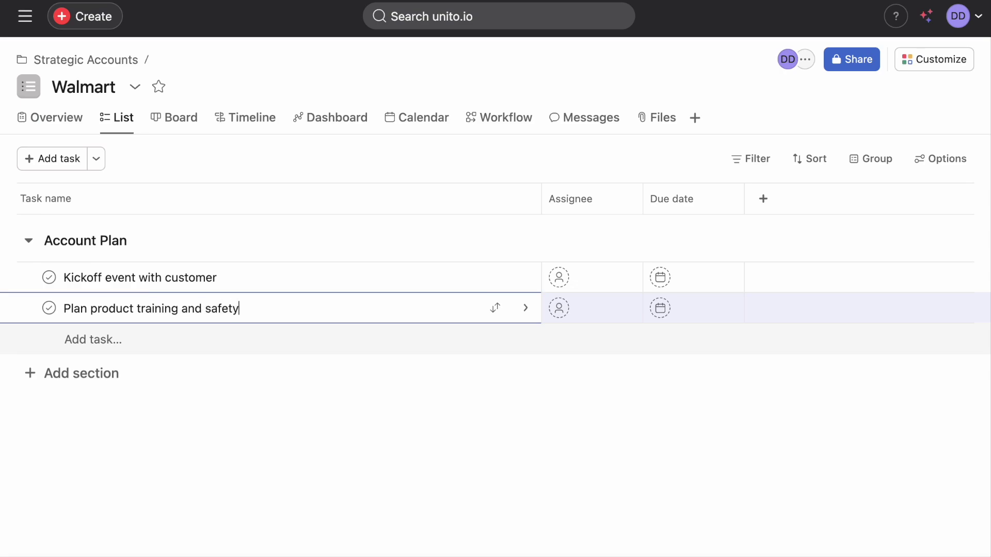
{"action": "type", "text": " safety"}
{"action": "key", "text": "Return"}
{"action": "key", "text": "Escape"}
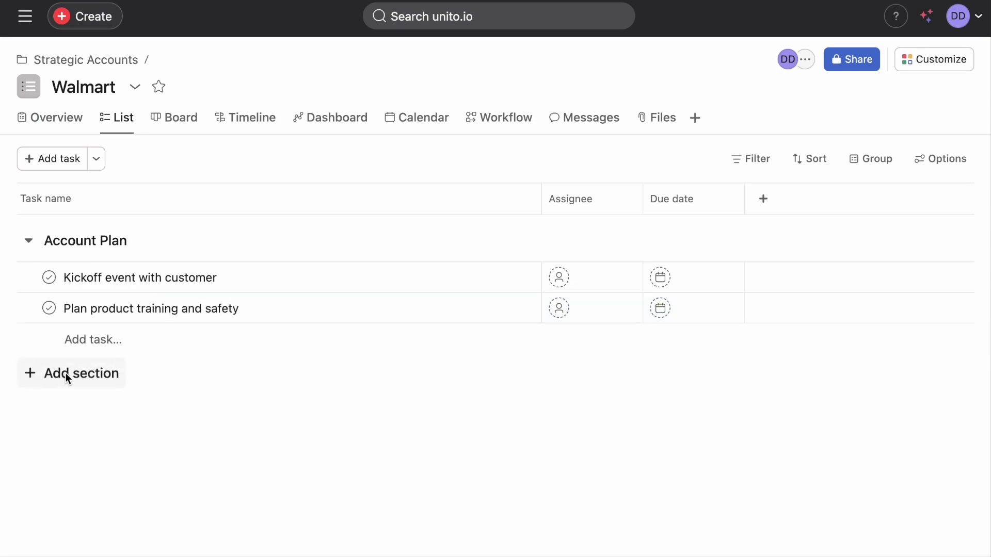
Add empty Contacts, Cases and Opportunities sections to the Walmart project.
{"action": "left_click", "coordinate": [68, 378]}
{"action": "type", "text": "Contacts"}
{"action": "key", "text": "Return"}
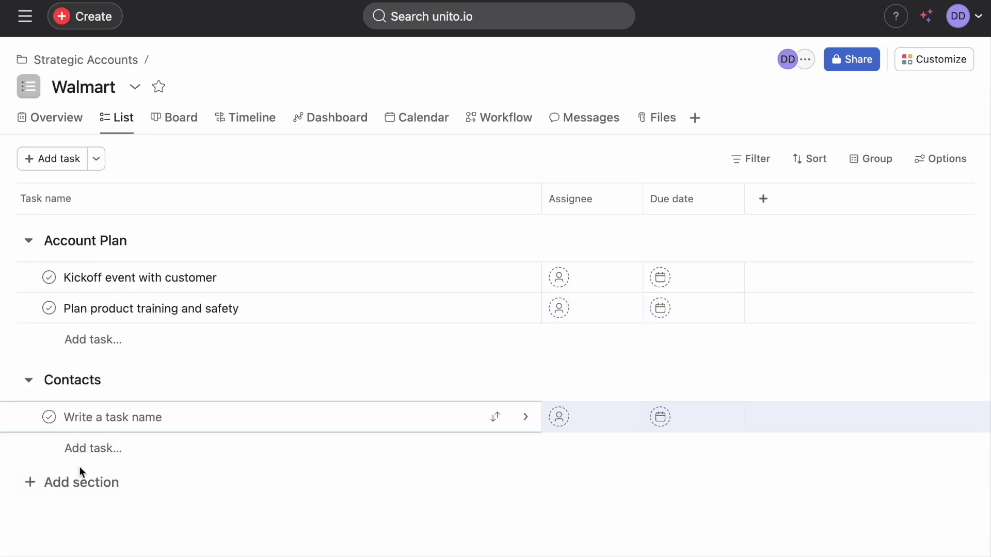
{"action": "key", "text": "Escape"}
{"action": "left_click", "coordinate": [90, 455]}
{"action": "type", "text": "Cases"}
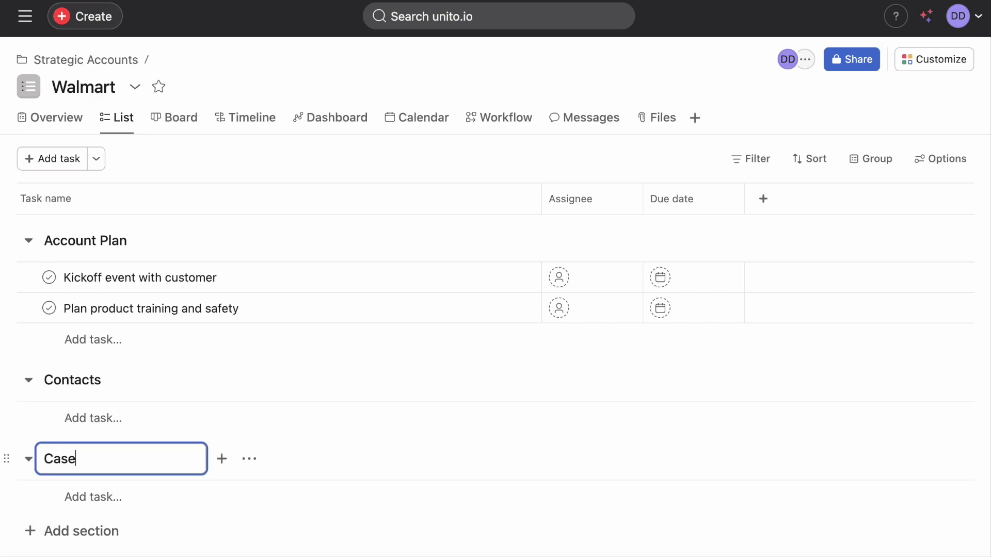
{"action": "key", "text": "Return"}
{"action": "key", "text": "Escape"}
{"action": "left_click", "coordinate": [89, 536]}
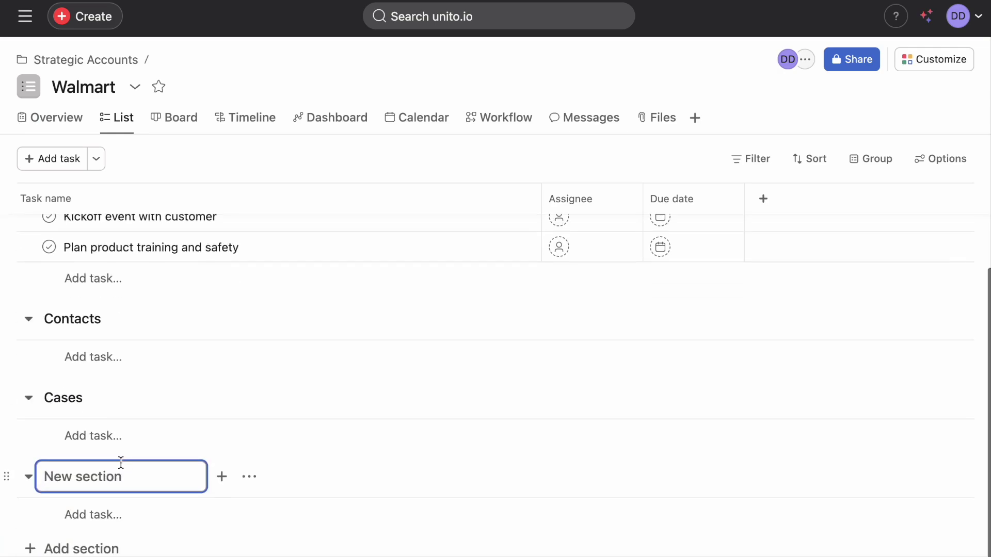
{"action": "type", "text": "Opportunities"}
{"action": "key", "text": "Return"}
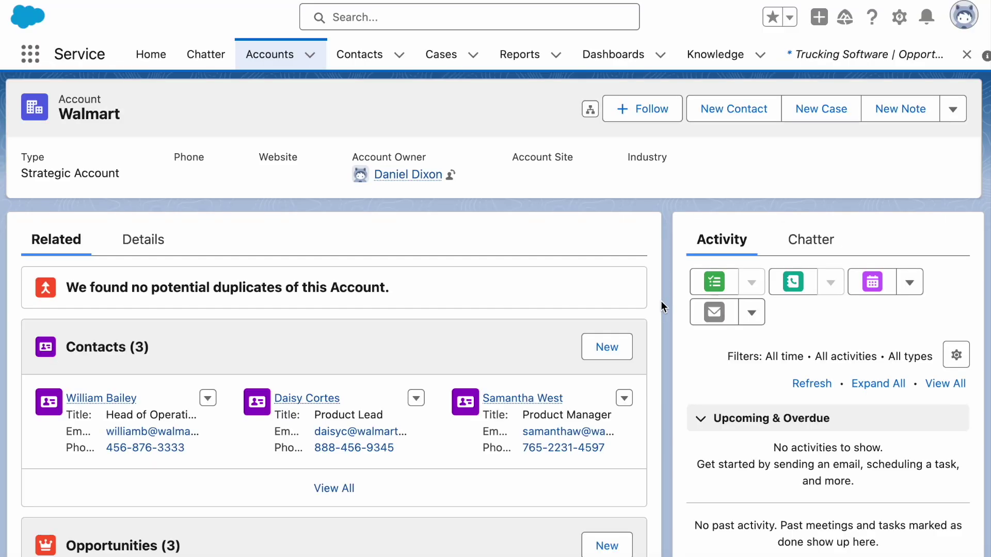
Scroll through the Salesforce Walmart account's Contacts, Opportunities and Cases related lists.
{"action": "scroll", "coordinate": [190, 180], "scroll_direction": "down", "scroll_amount": 2}
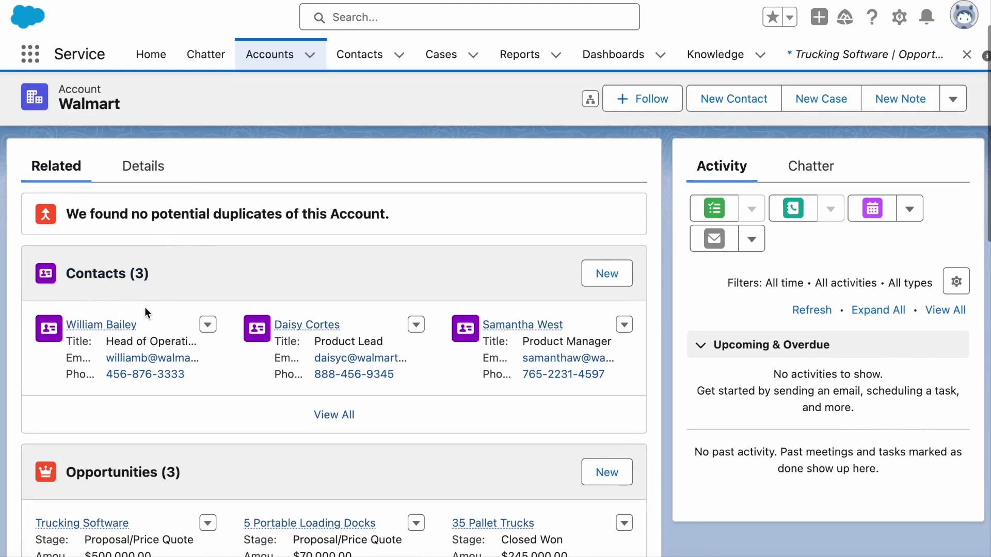
{"action": "scroll", "coordinate": [129, 325], "scroll_direction": "down", "scroll_amount": 3}
{"action": "scroll", "coordinate": [155, 348], "scroll_direction": "down", "scroll_amount": 5}
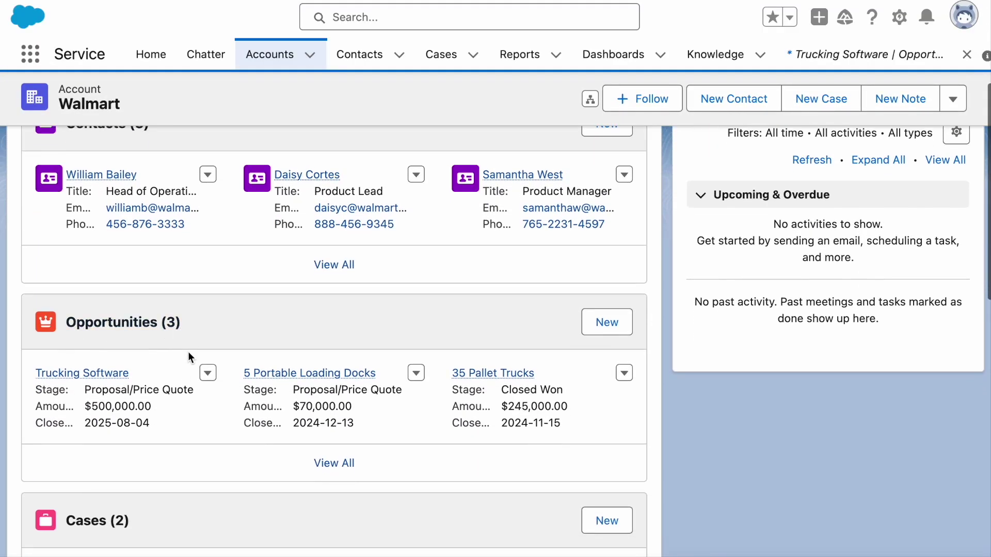
{"action": "scroll", "coordinate": [192, 352], "scroll_direction": "down", "scroll_amount": 1}
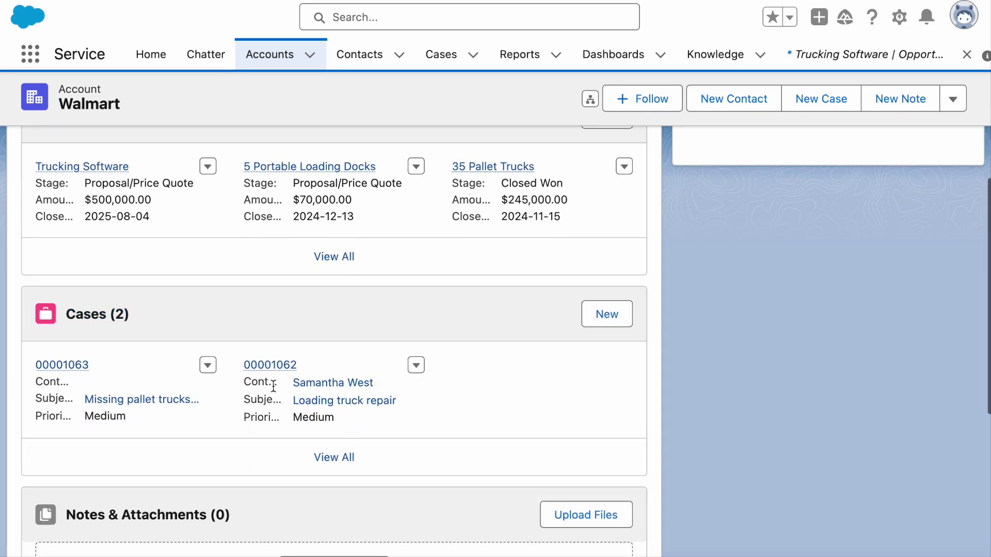
{"action": "scroll", "coordinate": [274, 387], "scroll_direction": "up", "scroll_amount": 6}
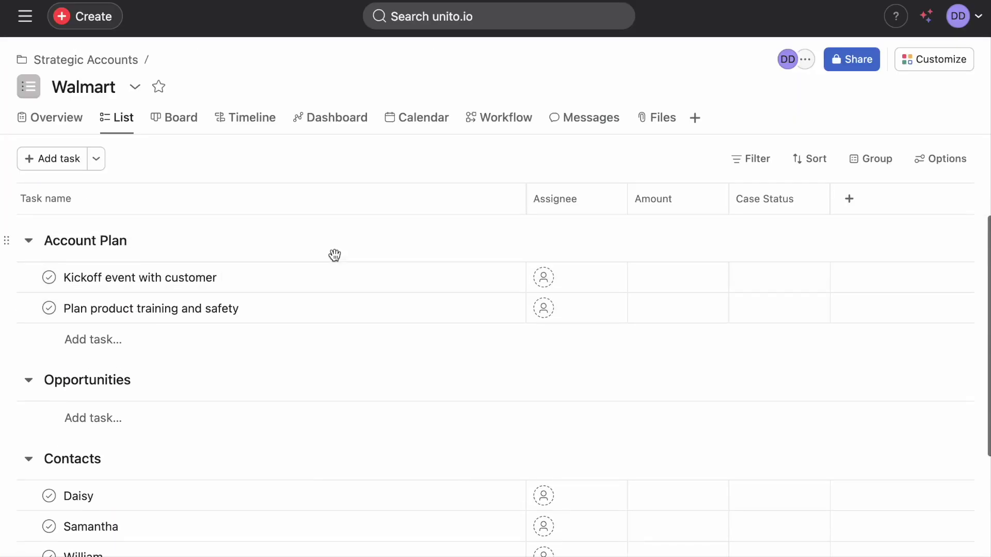
{"action": "scroll", "coordinate": [334, 255], "scroll_direction": "down", "scroll_amount": 3}
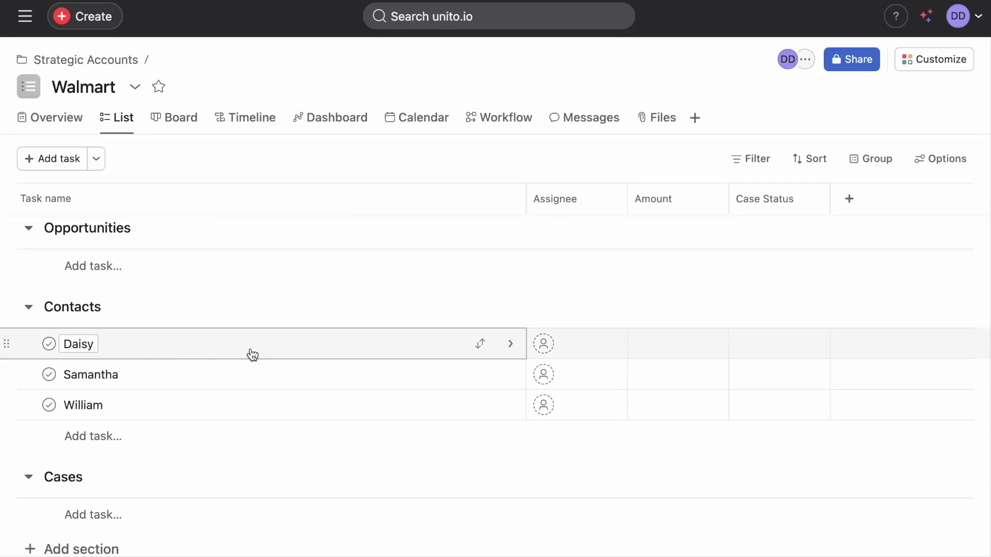
{"action": "left_click", "coordinate": [511, 346]}
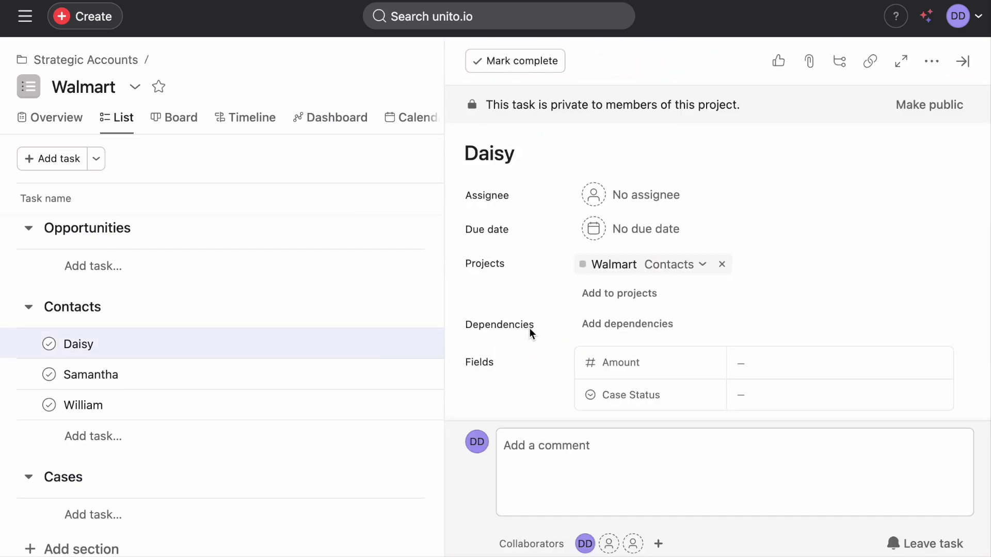
{"action": "scroll", "coordinate": [529, 327], "scroll_direction": "down", "scroll_amount": 5}
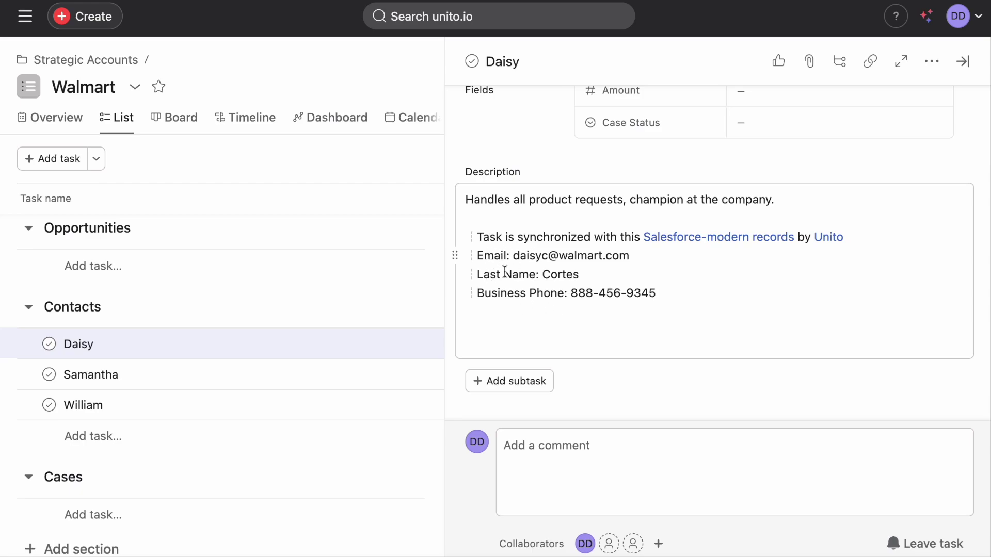
{"action": "left_click", "coordinate": [294, 379]}
{"action": "scroll", "coordinate": [598, 333], "scroll_direction": "down", "scroll_amount": 5}
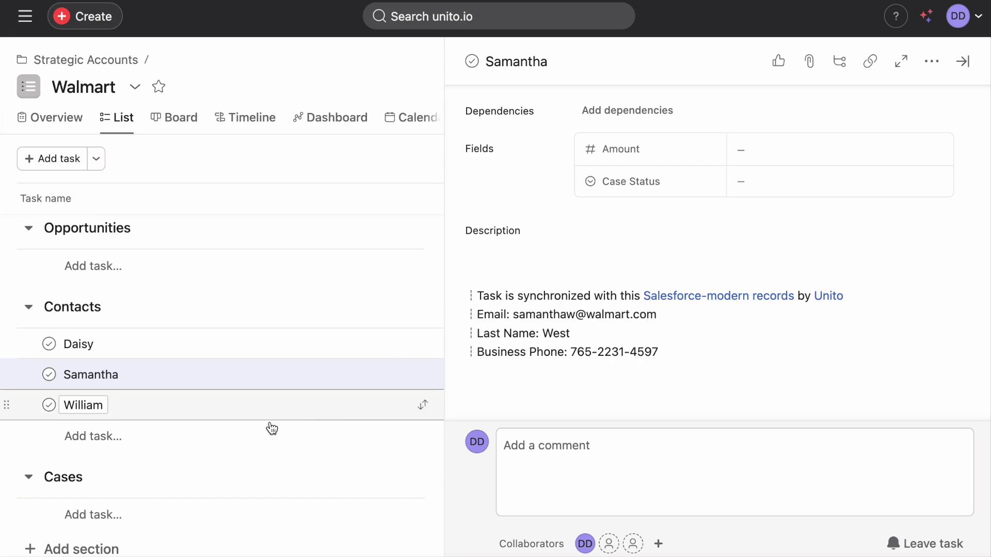
{"action": "left_click", "coordinate": [251, 411]}
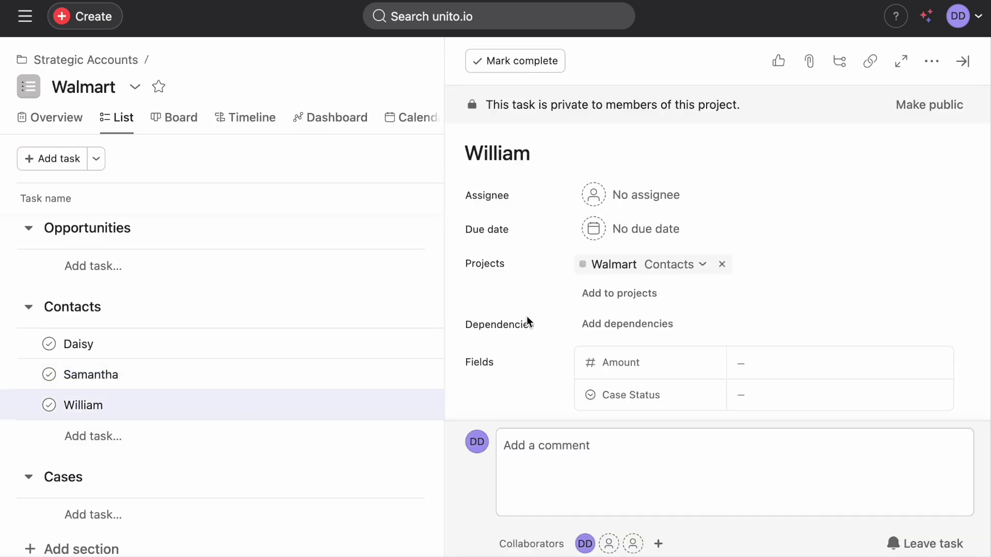
{"action": "scroll", "coordinate": [488, 274], "scroll_direction": "down", "scroll_amount": 5}
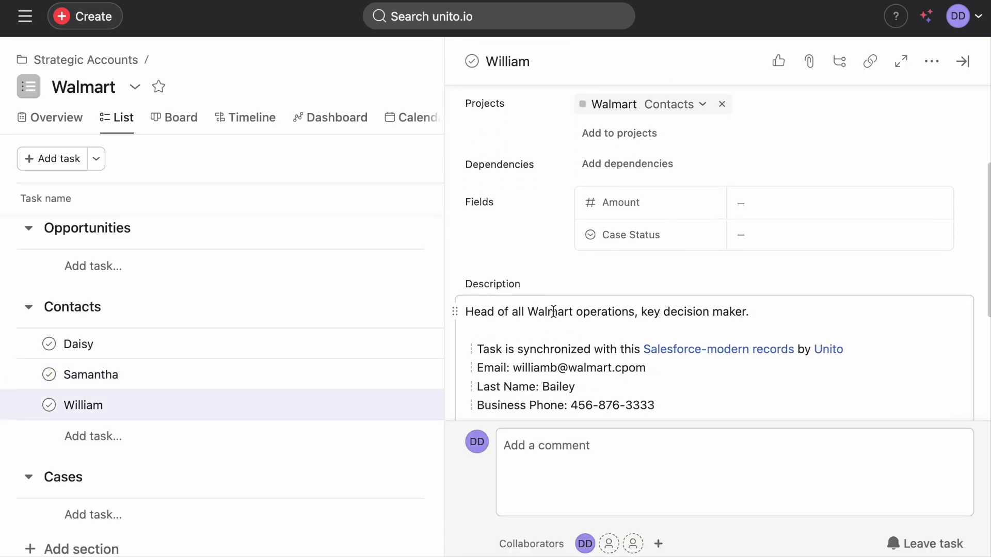
{"action": "scroll", "coordinate": [563, 323], "scroll_direction": "down", "scroll_amount": 1}
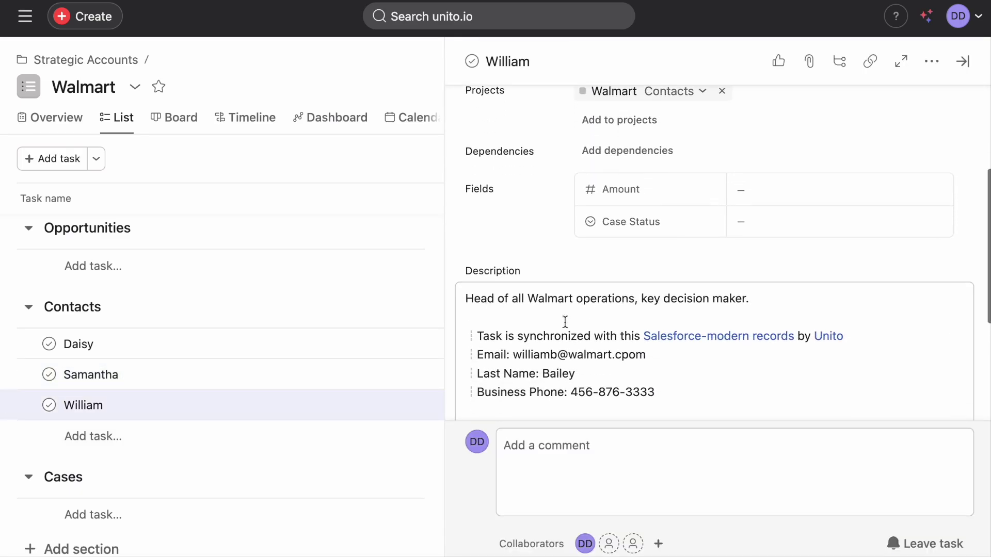
{"action": "scroll", "coordinate": [518, 362], "scroll_direction": "down", "scroll_amount": 1}
{"action": "scroll", "coordinate": [518, 378], "scroll_direction": "down", "scroll_amount": 1}
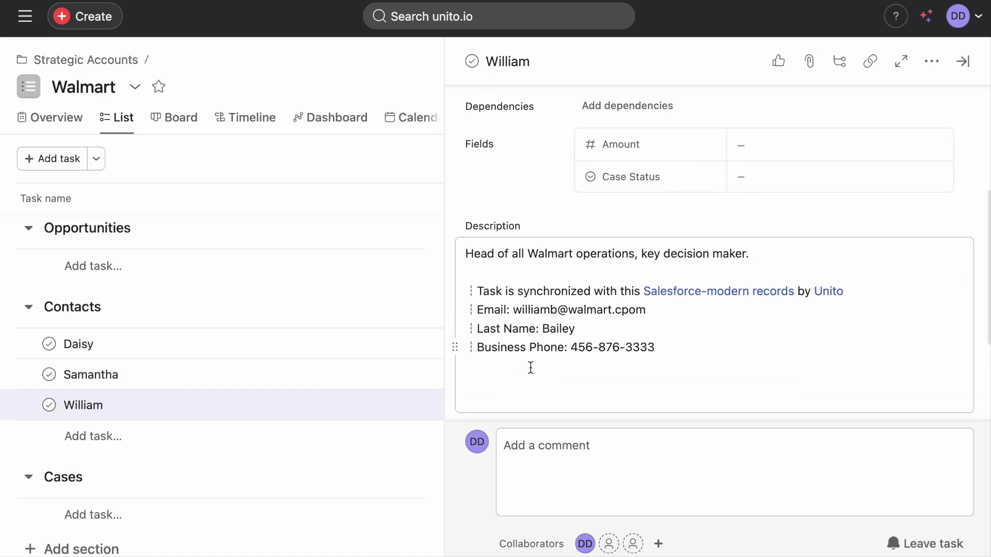
{"action": "key", "text": "Escape"}
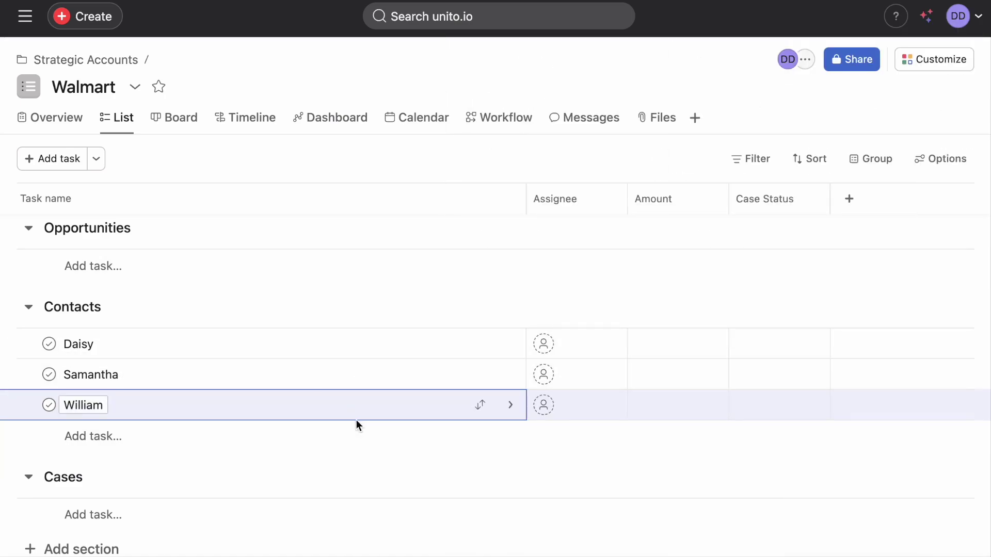
Check amounts and stages of the 35 Pallet Trucks, 5 Portable Loading Docks and Trucking Software opportunities.
{"action": "scroll", "coordinate": [369, 413], "scroll_direction": "up", "scroll_amount": 2}
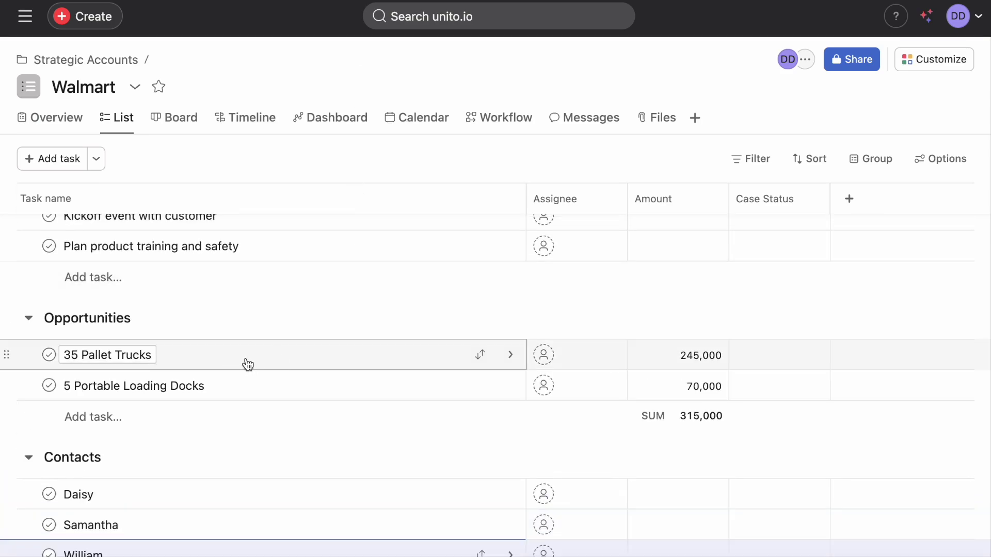
{"action": "scroll", "coordinate": [188, 382], "scroll_direction": "down", "scroll_amount": 2}
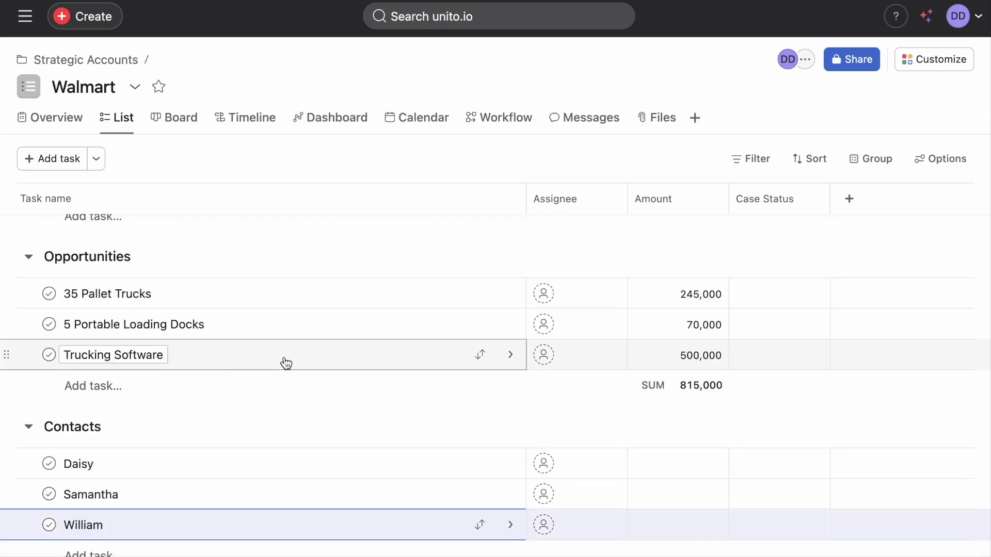
{"action": "scroll", "coordinate": [285, 363], "scroll_direction": "up", "scroll_amount": 1}
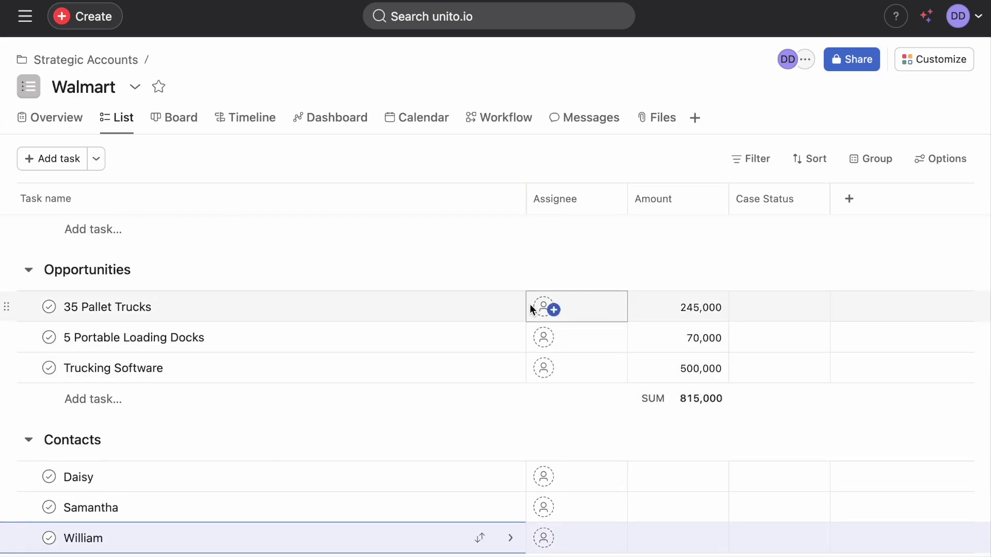
{"action": "left_click", "coordinate": [509, 309]}
{"action": "scroll", "coordinate": [513, 303], "scroll_direction": "down", "scroll_amount": 5}
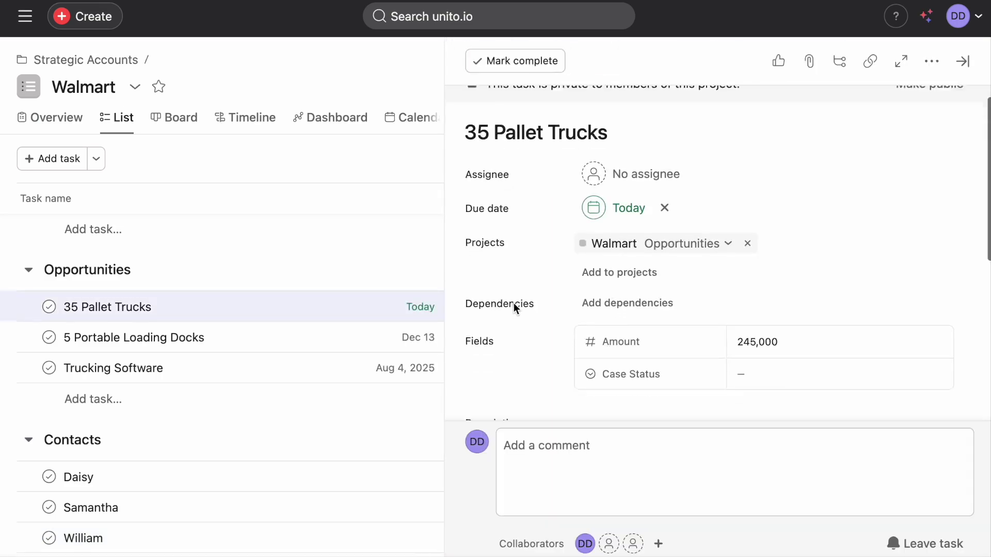
{"action": "scroll", "coordinate": [528, 278], "scroll_direction": "up", "scroll_amount": 4}
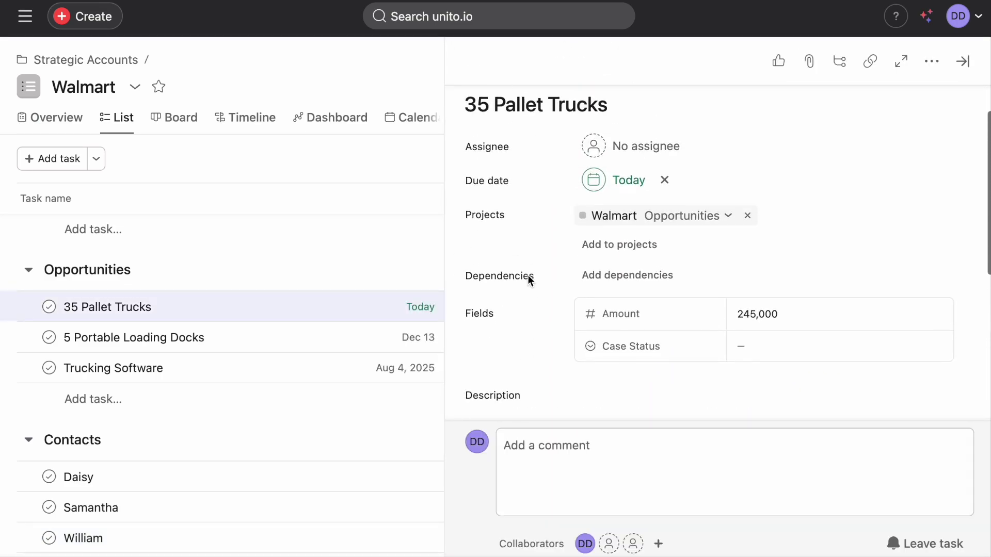
{"action": "left_click", "coordinate": [288, 343]}
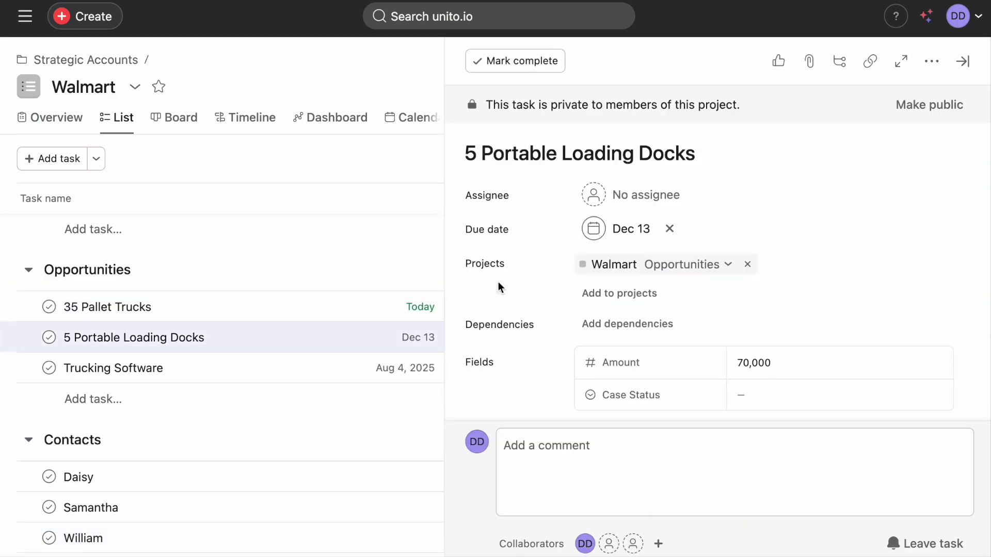
{"action": "scroll", "coordinate": [512, 270], "scroll_direction": "down", "scroll_amount": 4}
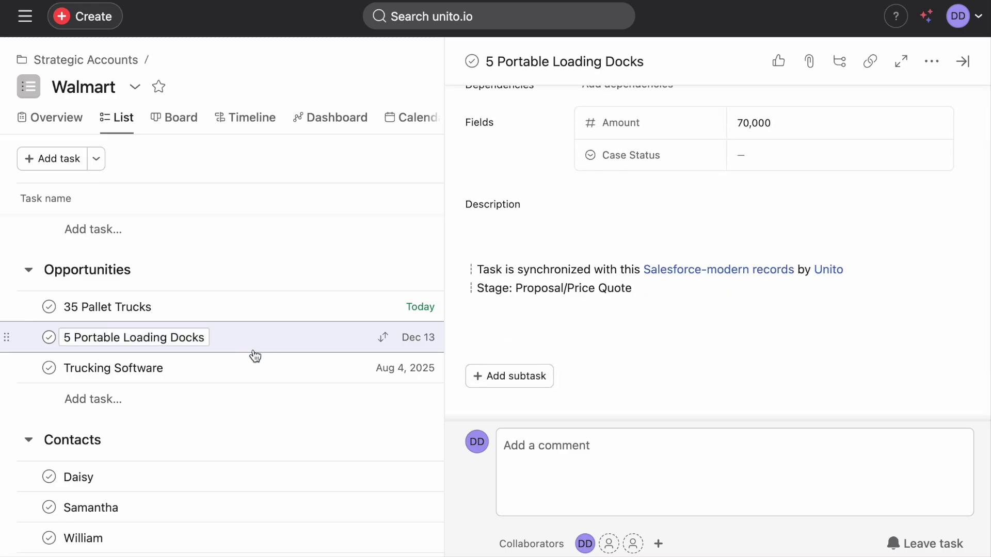
{"action": "left_click", "coordinate": [246, 370]}
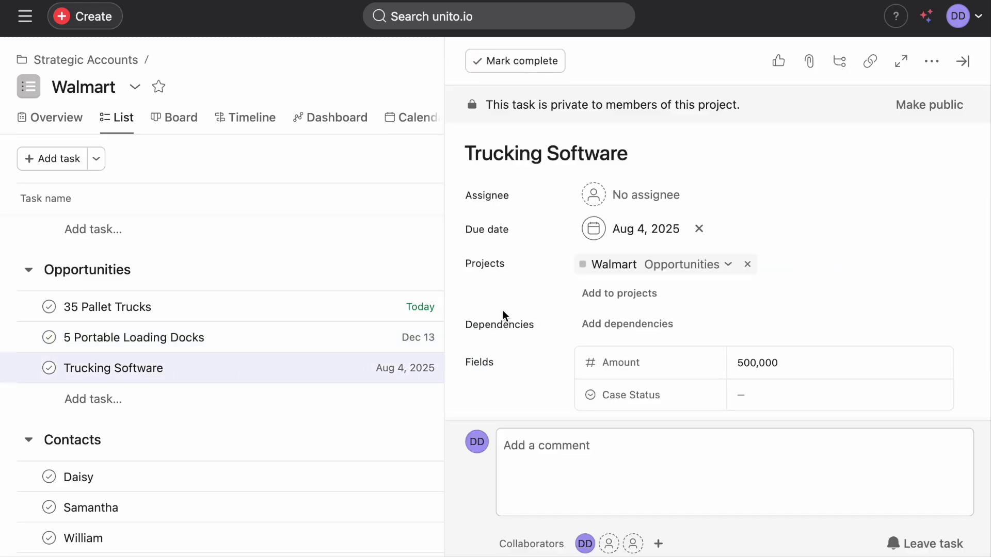
{"action": "scroll", "coordinate": [513, 253], "scroll_direction": "down", "scroll_amount": 5}
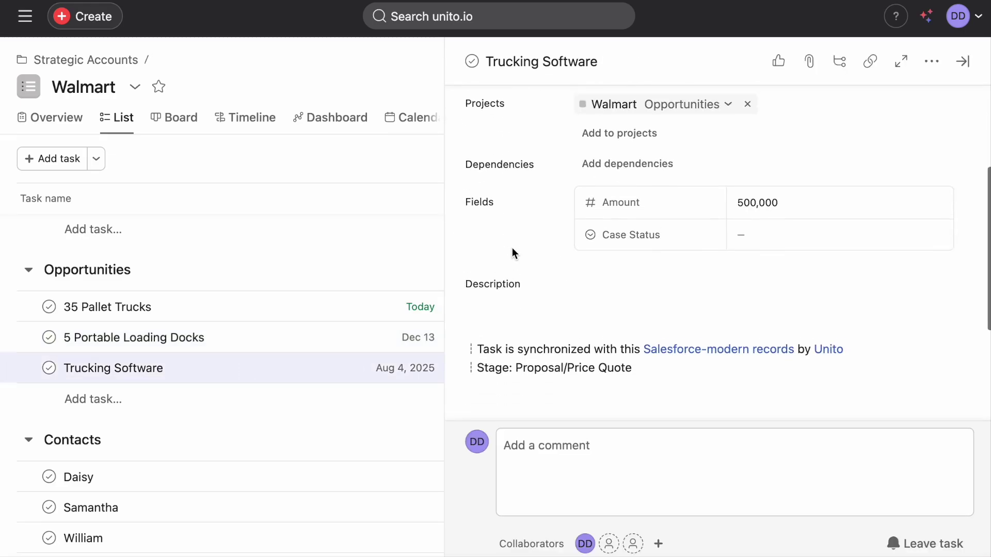
{"action": "left_click", "coordinate": [964, 64]}
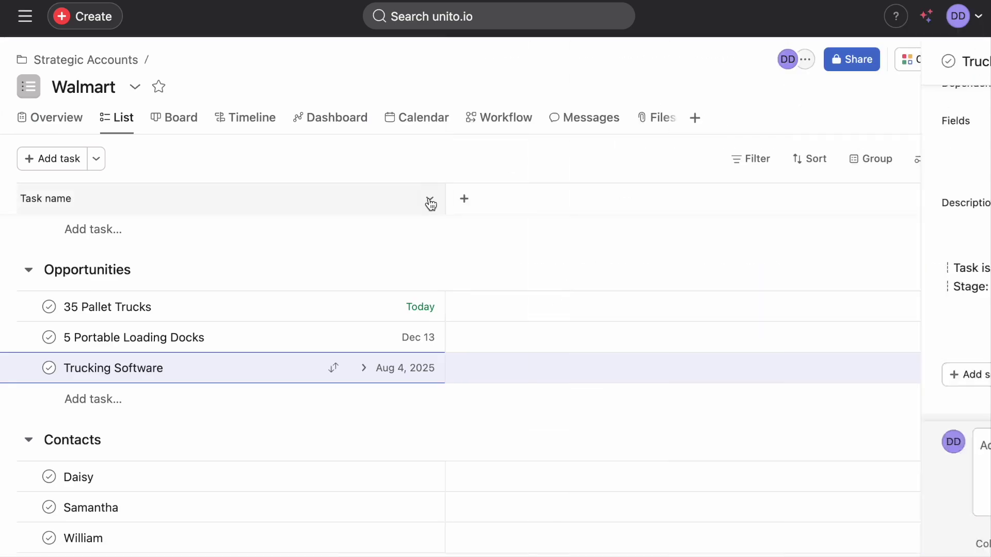
{"action": "scroll", "coordinate": [403, 243], "scroll_direction": "down", "scroll_amount": 2}
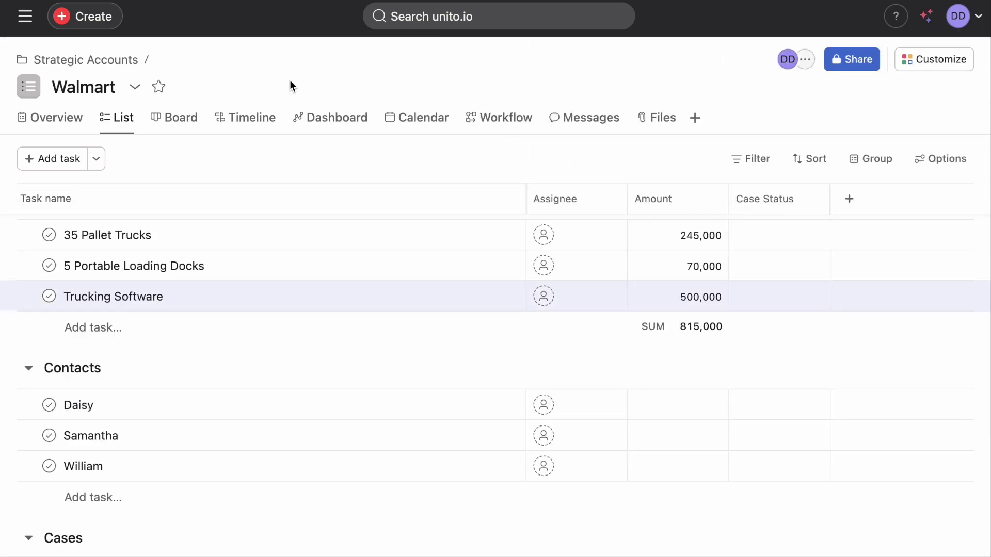
Check Loading truck repair's details and case status, then open Missing pallet trucks in shipment.
{"action": "scroll", "coordinate": [246, 283], "scroll_direction": "down", "scroll_amount": 2}
{"action": "scroll", "coordinate": [243, 297], "scroll_direction": "down", "scroll_amount": 2}
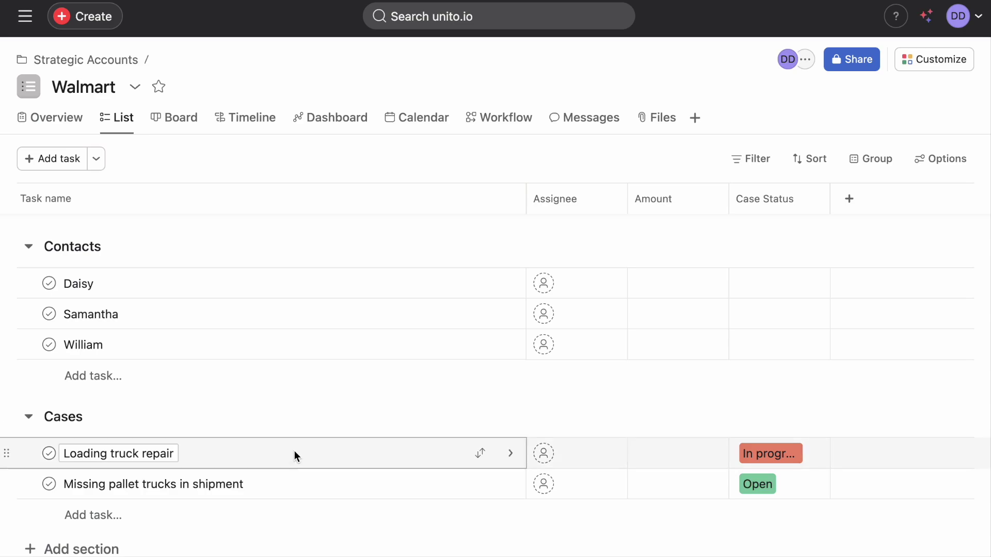
{"action": "left_click", "coordinate": [265, 452]}
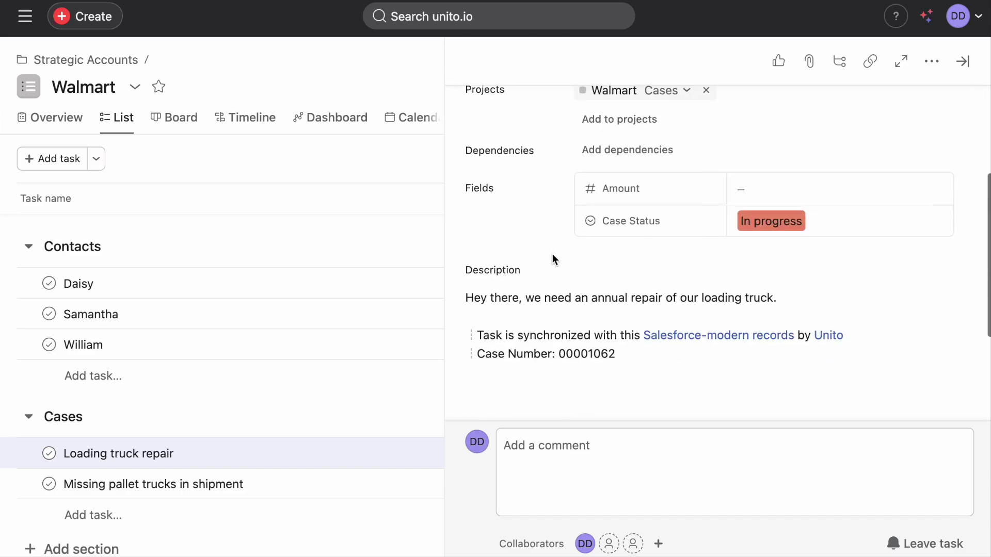
{"action": "scroll", "coordinate": [552, 254], "scroll_direction": "down", "scroll_amount": 2}
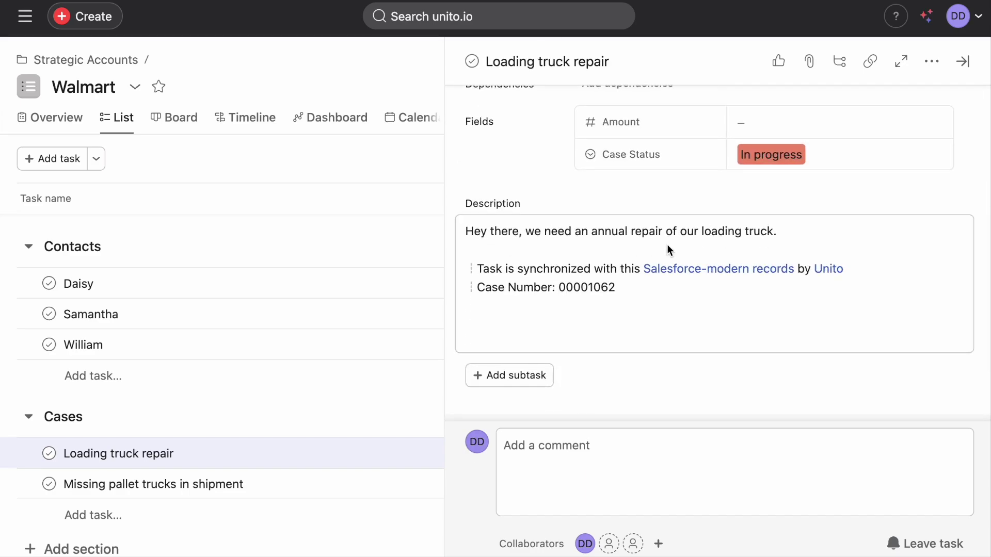
{"action": "left_click", "coordinate": [963, 61]}
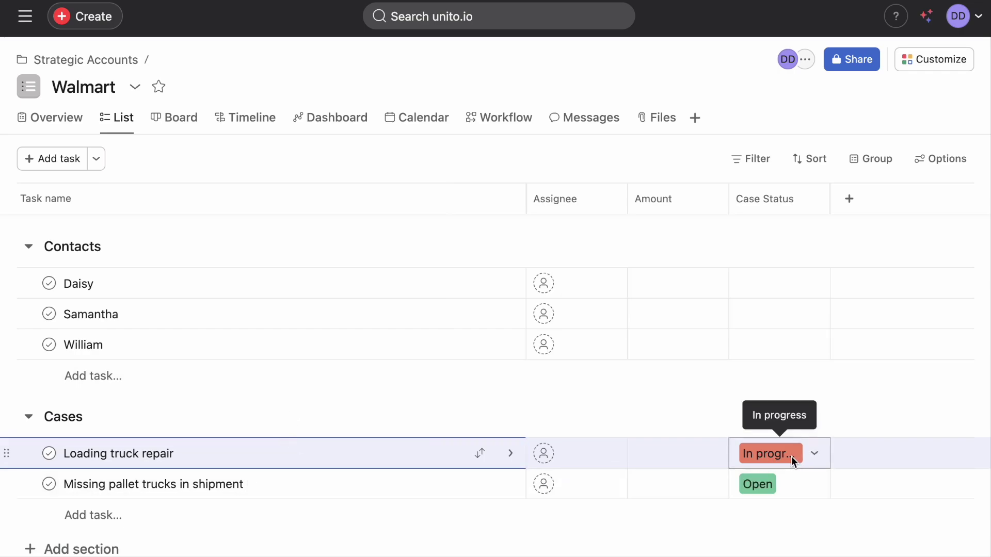
{"action": "left_click", "coordinate": [791, 457]}
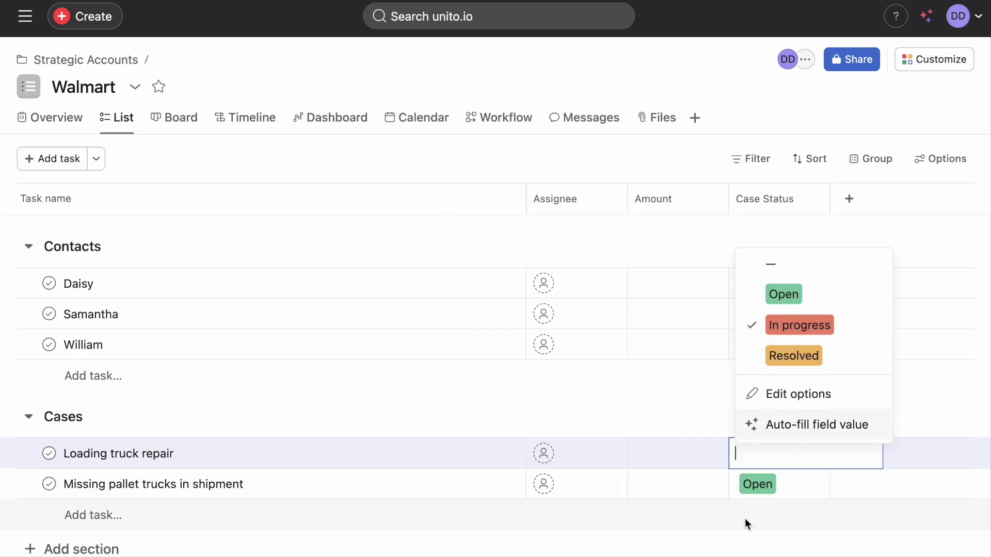
{"action": "left_click", "coordinate": [381, 483]}
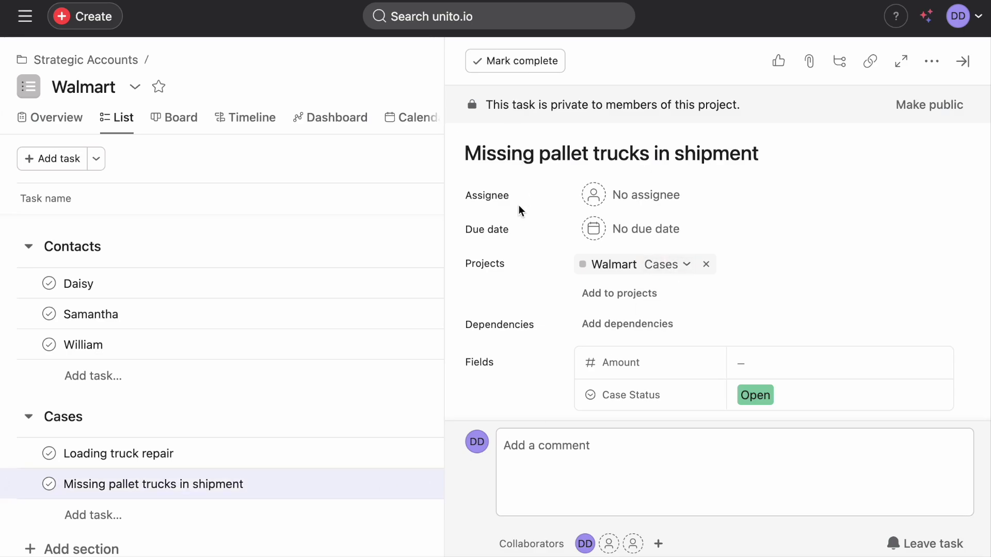
{"action": "scroll", "coordinate": [516, 209], "scroll_direction": "down", "scroll_amount": 5}
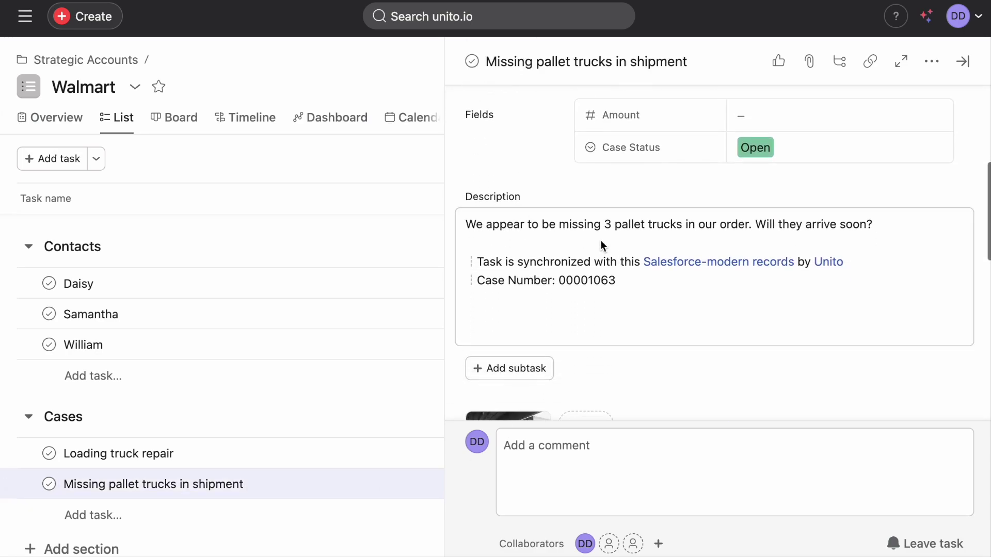
{"action": "scroll", "coordinate": [599, 238], "scroll_direction": "down", "scroll_amount": 3}
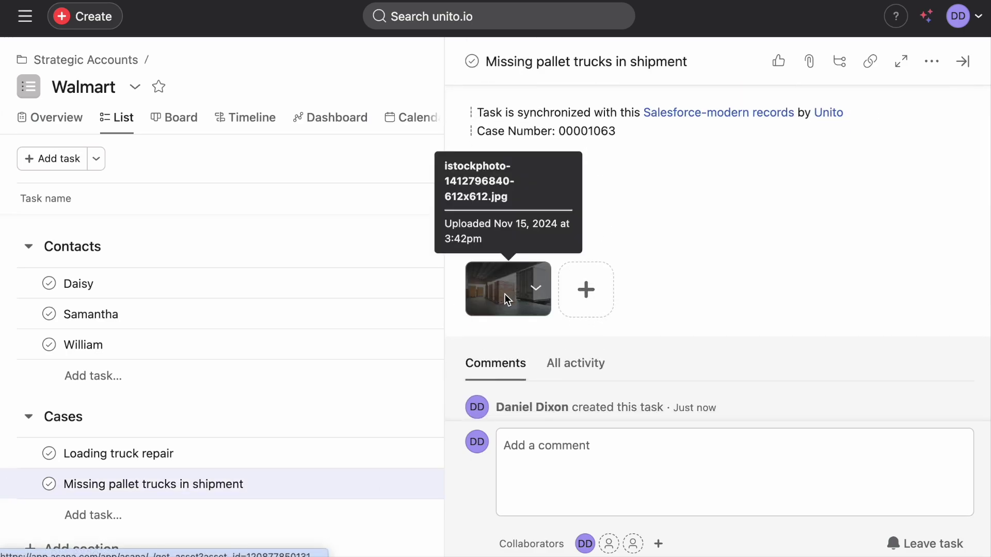
{"action": "left_click", "coordinate": [505, 294]}
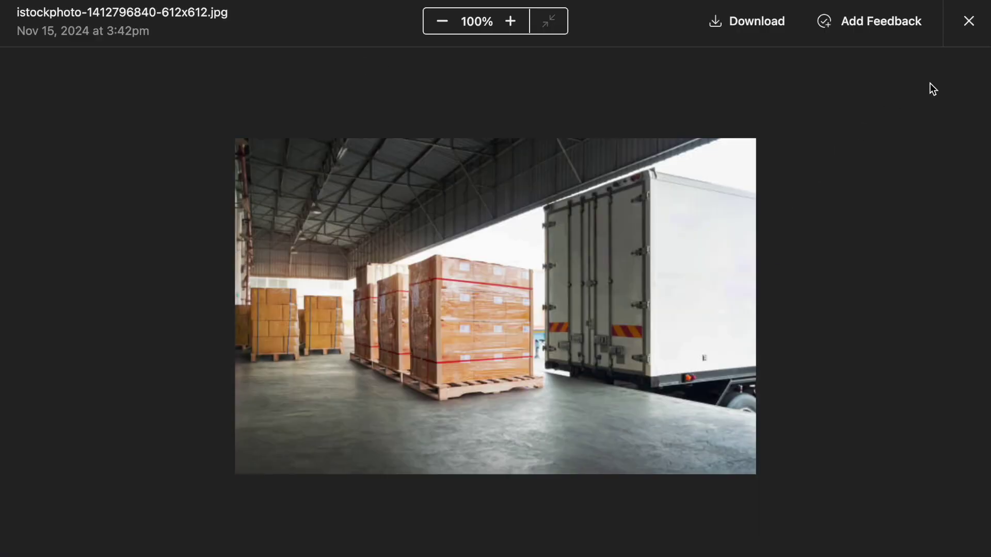
{"action": "left_click", "coordinate": [969, 21]}
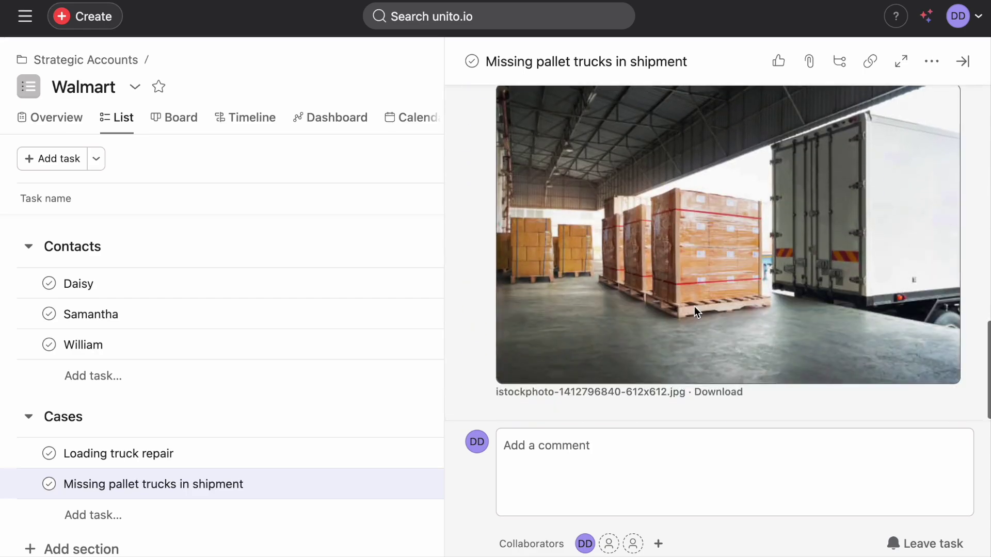
Post the comment 'Please let us know when this arrives, so we can let the customer know directly!'.
{"action": "left_click", "coordinate": [542, 445]}
{"action": "type", "text": "Please "}
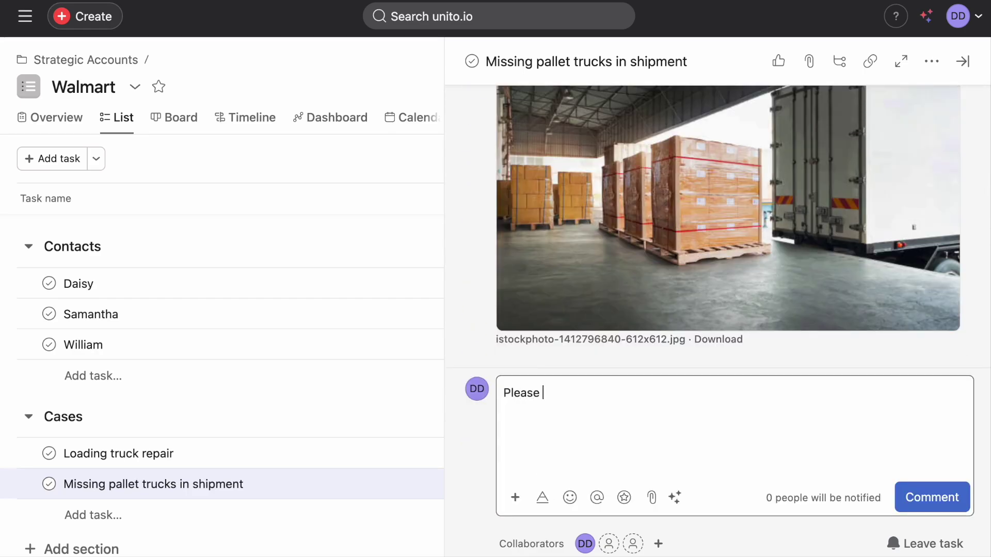
{"action": "type", "text": "let us know when this arr"}
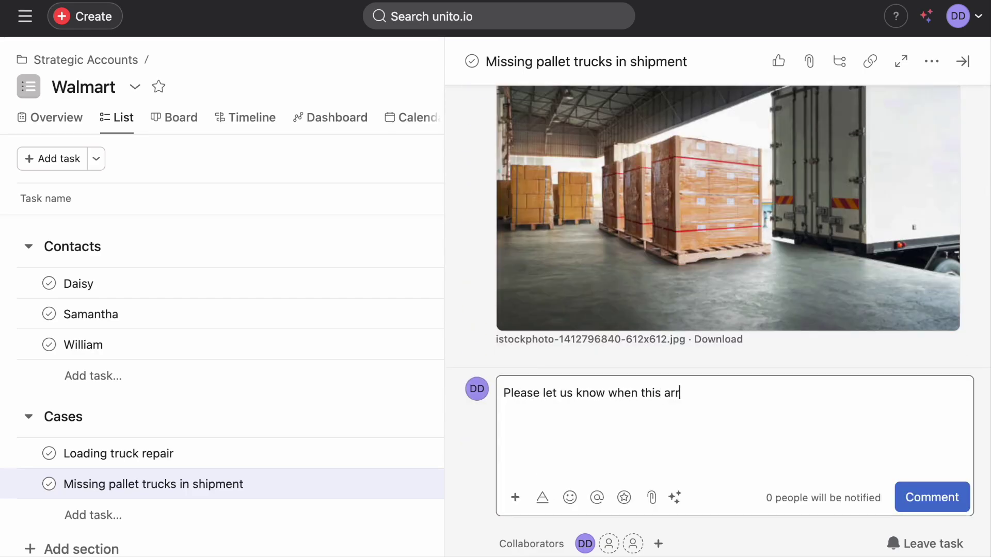
{"action": "type", "text": "ives, so we can let the customer know directly"}
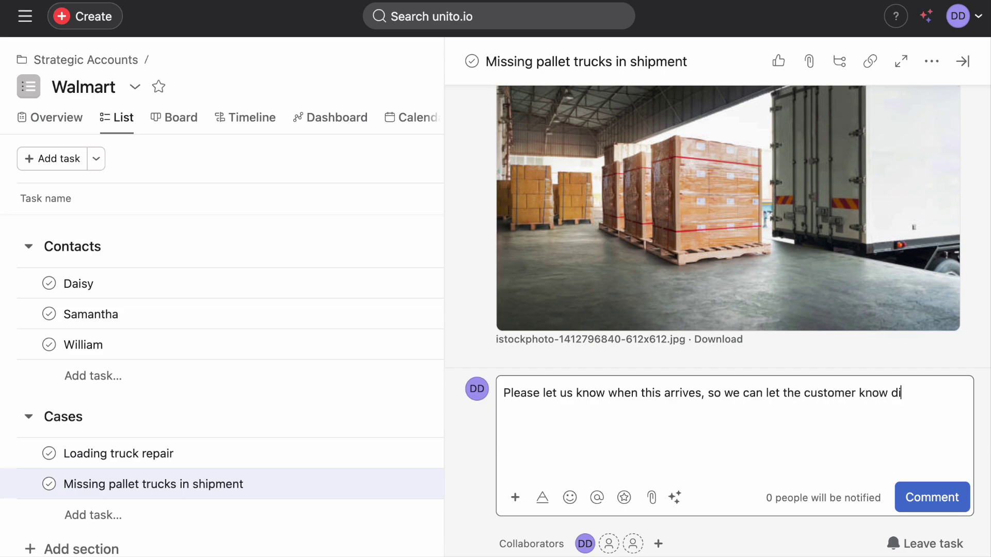
{"action": "type", "text": "!"}
{"action": "left_click", "coordinate": [948, 499]}
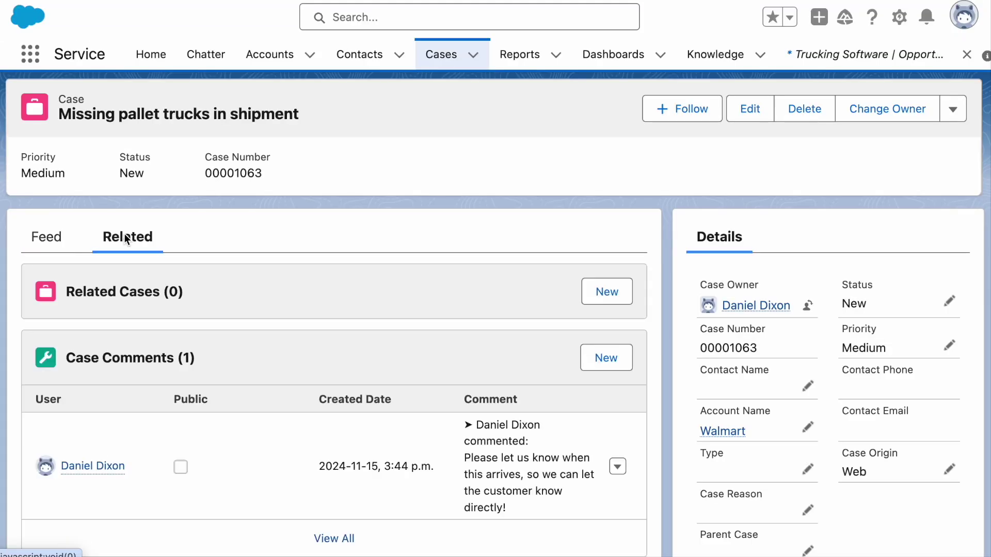
{"action": "scroll", "coordinate": [129, 231], "scroll_direction": "down", "scroll_amount": 5}
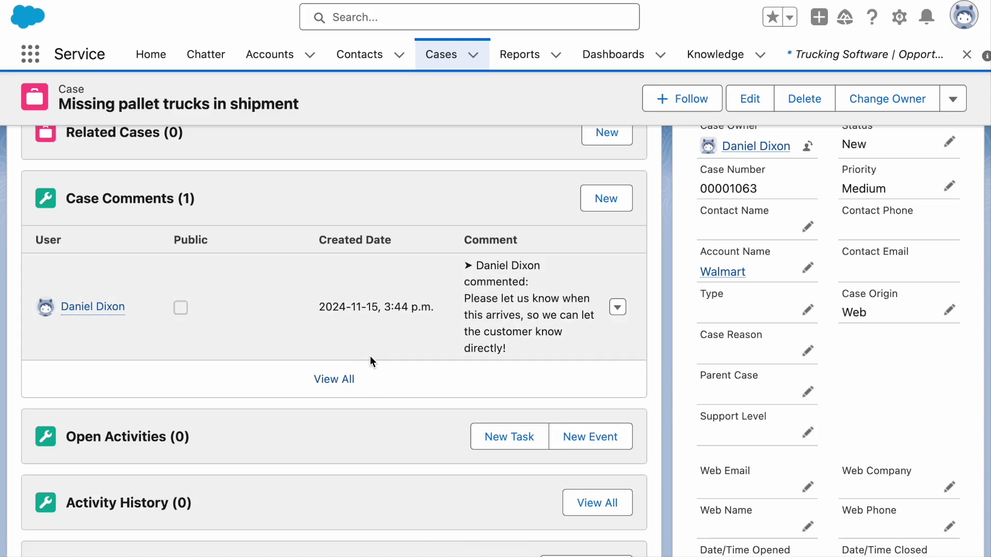
Save the Salesforce case comment 'Yes, no problem :)', then go to Walmart's Asana Overview.
{"action": "left_click", "coordinate": [605, 196]}
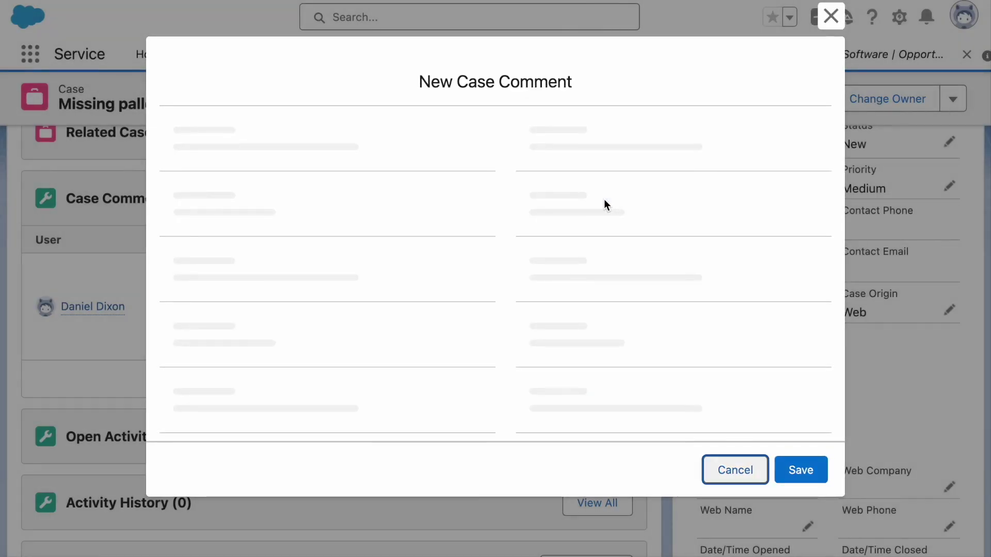
{"action": "left_click", "coordinate": [393, 261]}
{"action": "type", "text": "Yes, no p"}
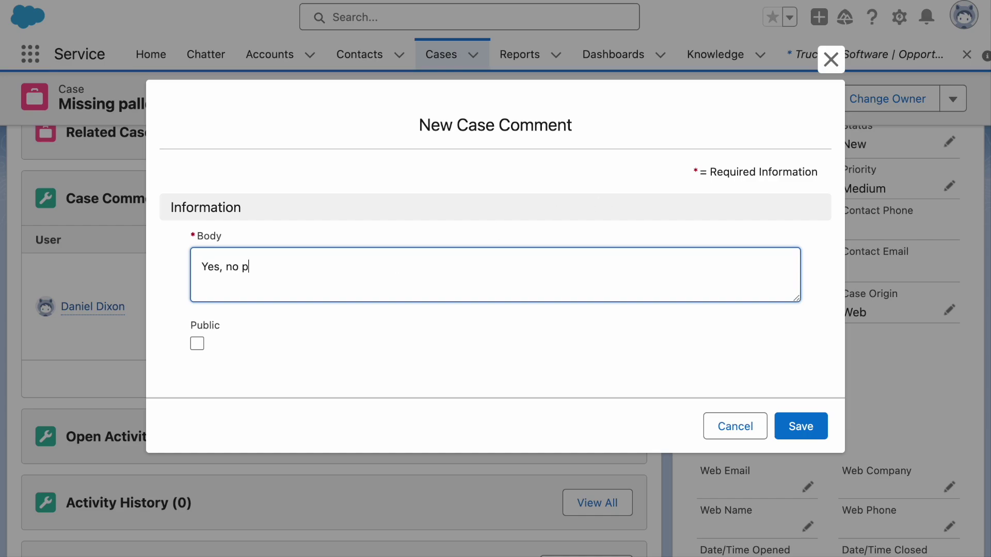
{"action": "type", "text": "roblem :)"}
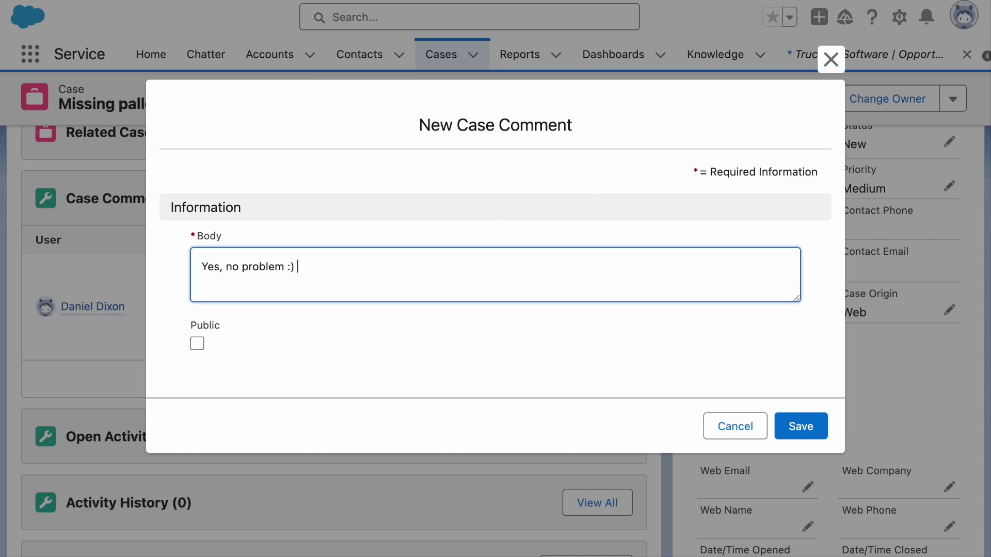
{"action": "left_click", "coordinate": [808, 425]}
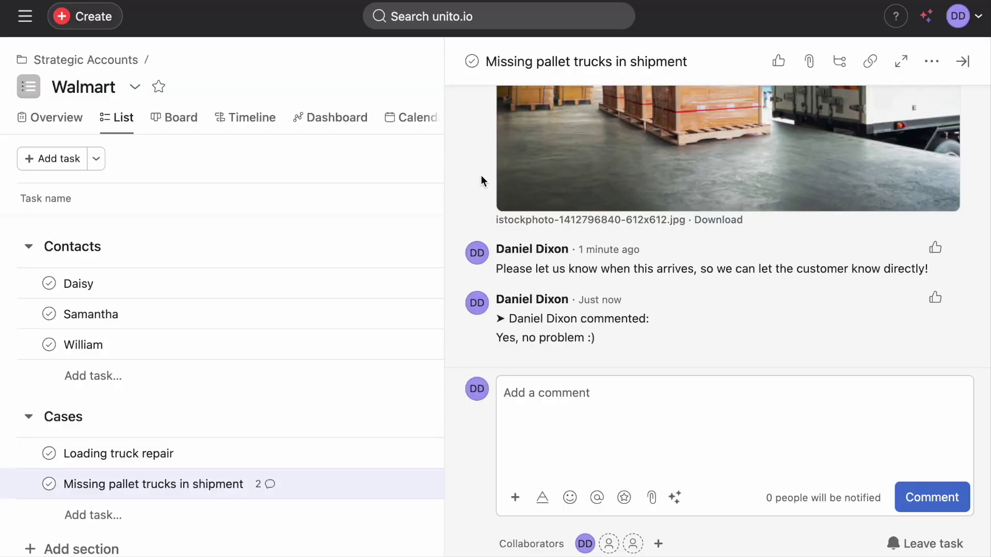
{"action": "left_click", "coordinate": [962, 62]}
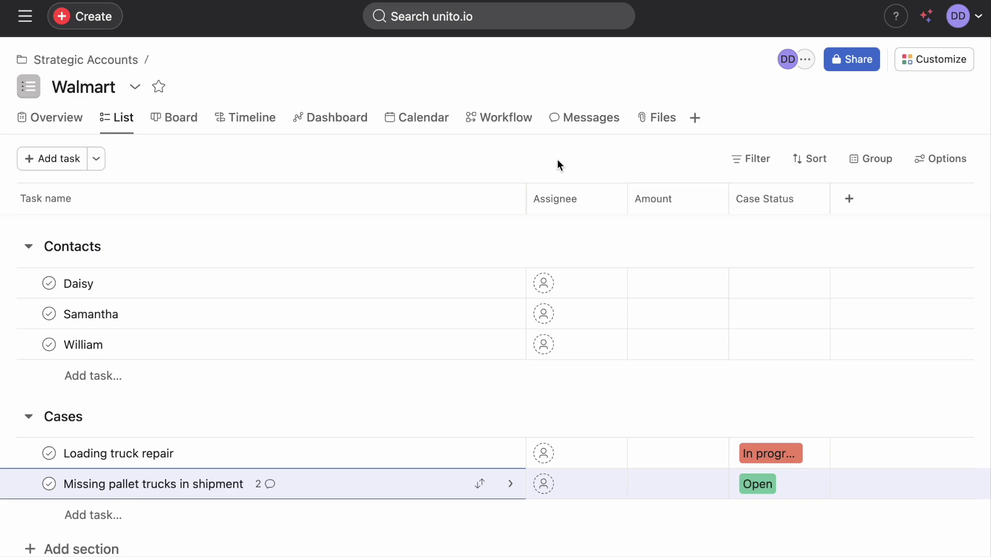
{"action": "left_click", "coordinate": [56, 124]}
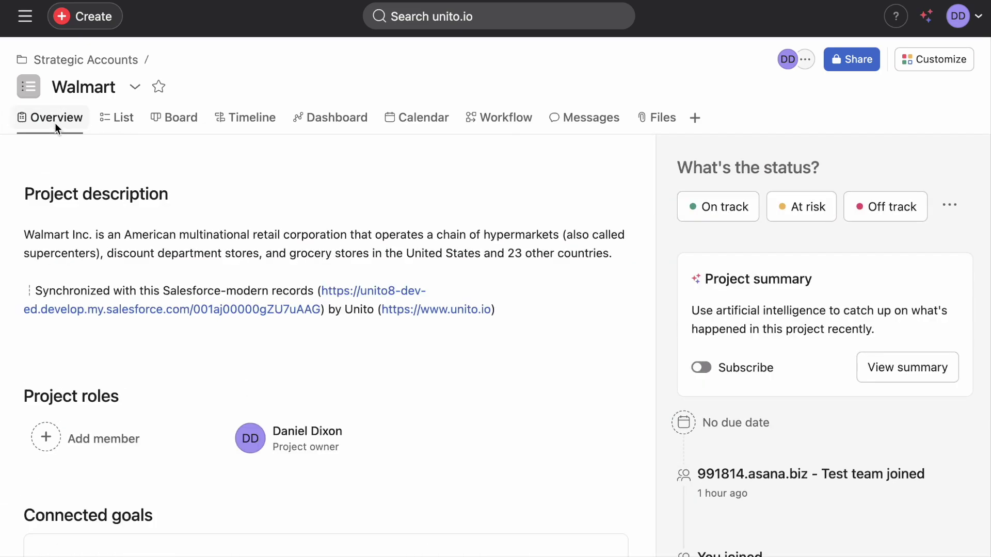
Post an On track update: 'The customer is happy and we have a meeting booked with them next week!'.
{"action": "left_click", "coordinate": [737, 209]}
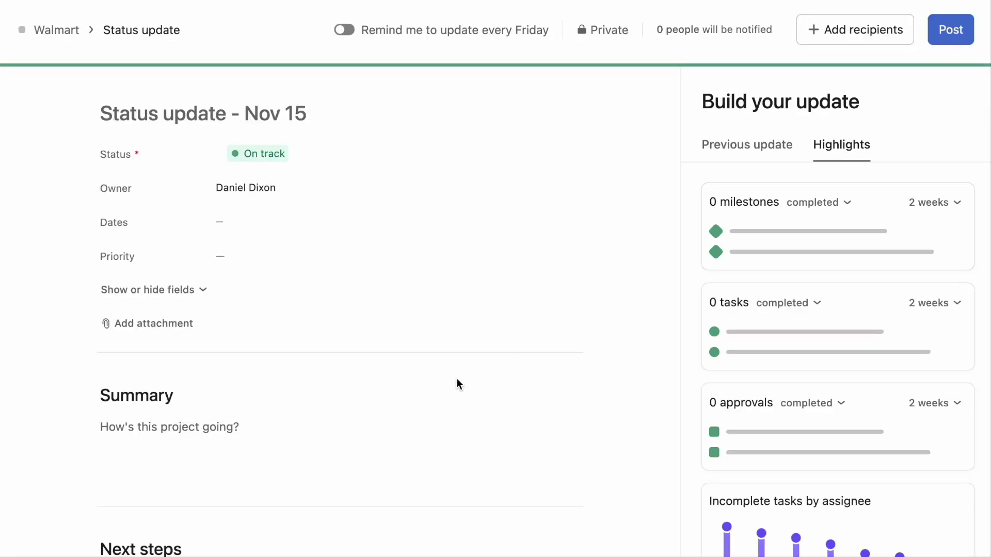
{"action": "left_click", "coordinate": [245, 426]}
{"action": "type", "text": "The customer is "}
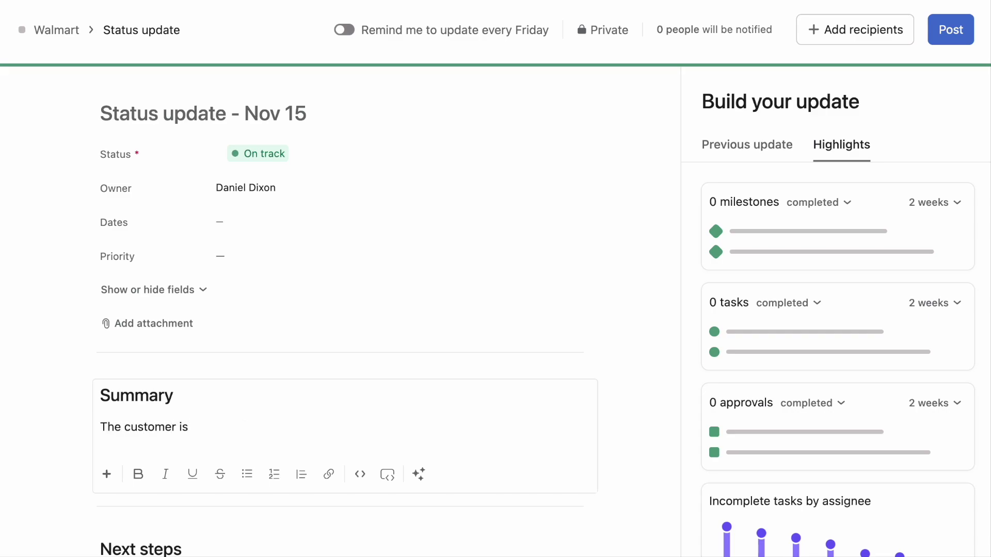
{"action": "type", "text": "happy and we havea"}
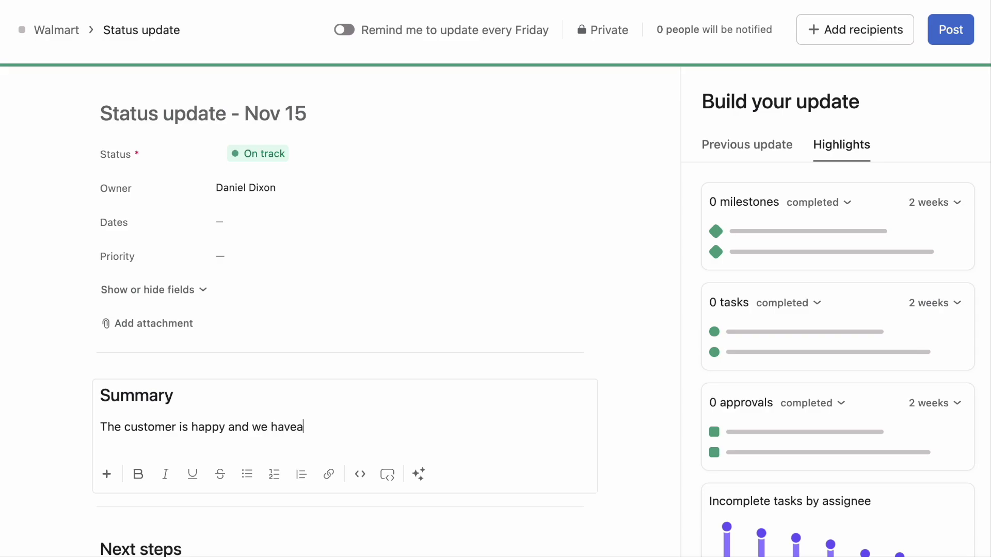
{"action": "key", "text": "BackSpace"}
{"action": "type", "text": "a meerin"}
{"action": "key", "text": "BackSpace"}
{"action": "key", "text": "BackSpace"}
{"action": "type", "text": "ing booked with them nex"}
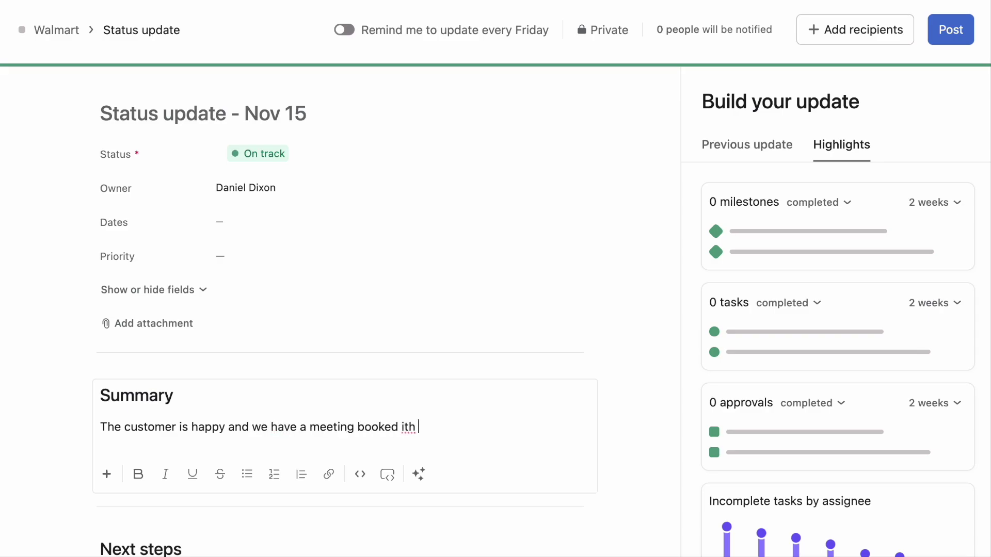
{"action": "type", "text": "t week!"}
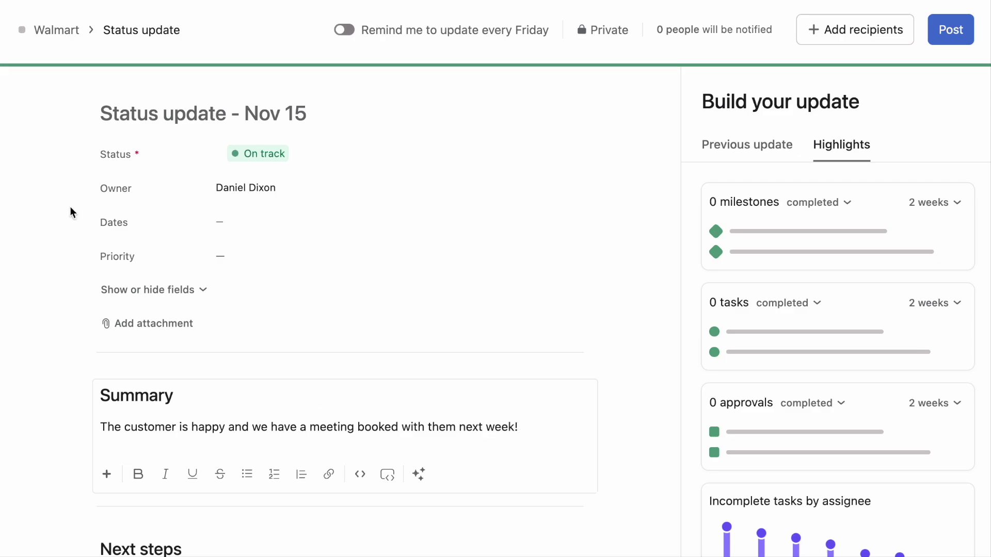
{"action": "left_click", "coordinate": [944, 39]}
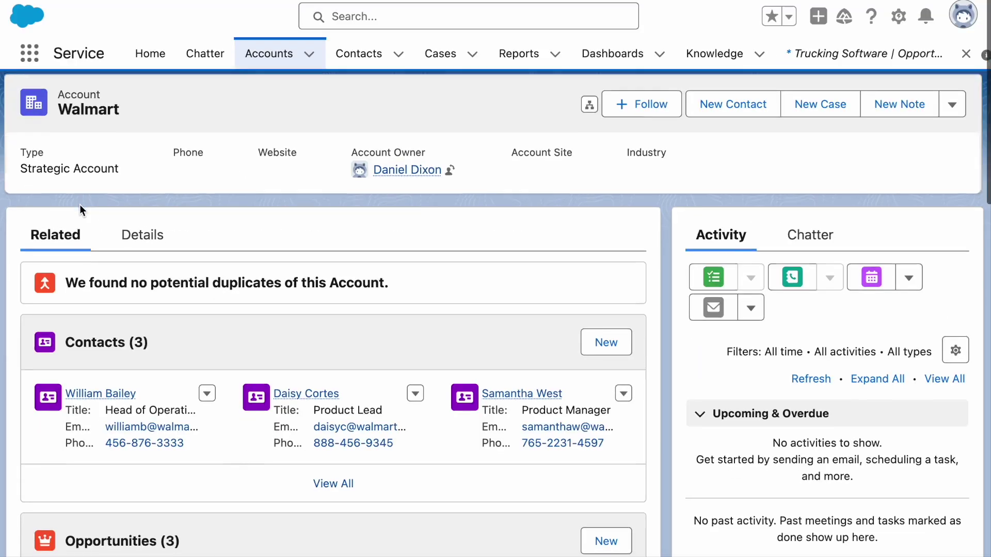
Show the Walmart account's Details and scroll to the Project Status field reading On Track.
{"action": "scroll", "coordinate": [104, 204], "scroll_direction": "down", "scroll_amount": 1}
{"action": "left_click", "coordinate": [137, 189]}
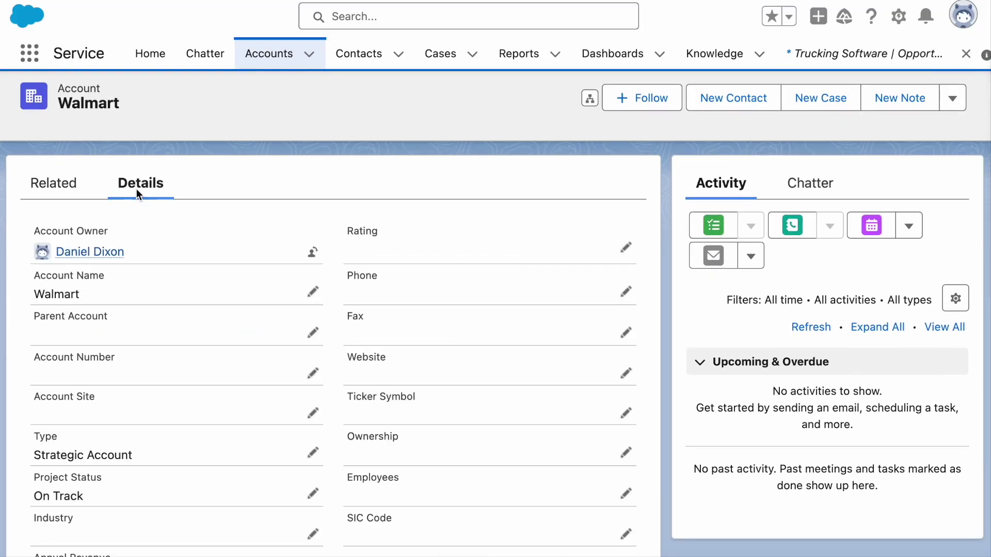
{"action": "scroll", "coordinate": [136, 189], "scroll_direction": "down", "scroll_amount": 3}
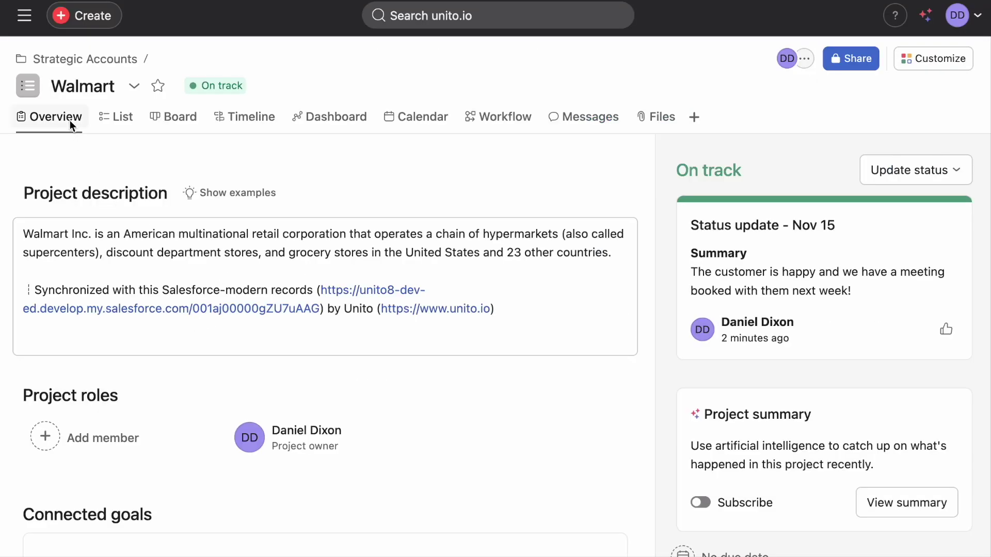
Browse the Walmart task list, go up to Strategic Accounts, and open the account flow's tool settings.
{"action": "left_click", "coordinate": [109, 121]}
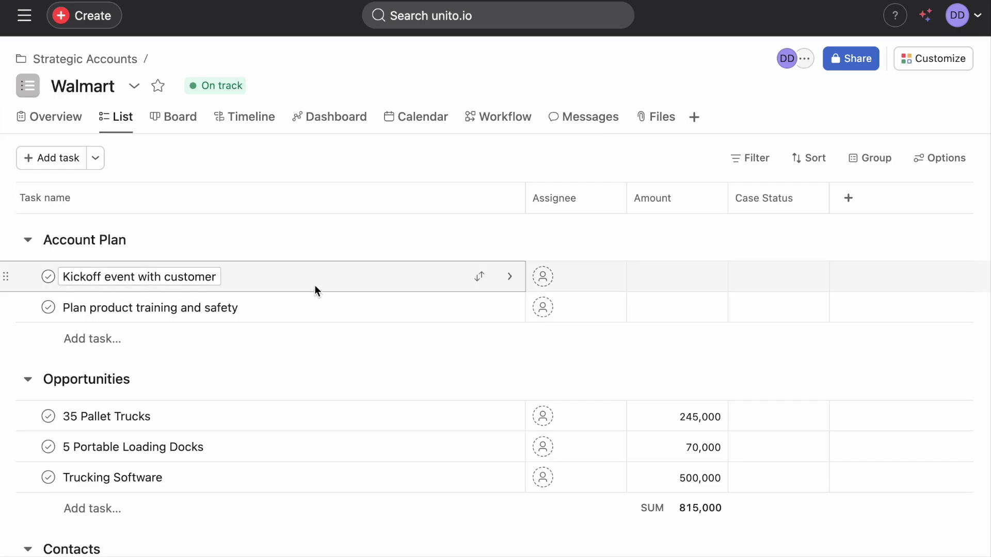
{"action": "scroll", "coordinate": [258, 327], "scroll_direction": "down", "scroll_amount": 3}
{"action": "scroll", "coordinate": [253, 323], "scroll_direction": "down", "scroll_amount": 3}
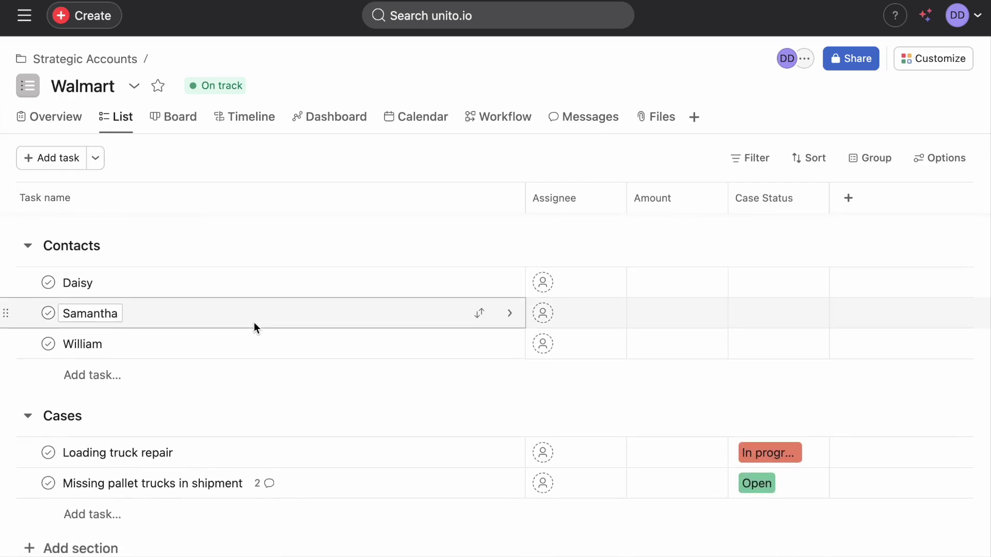
{"action": "scroll", "coordinate": [254, 322], "scroll_direction": "up", "scroll_amount": 6}
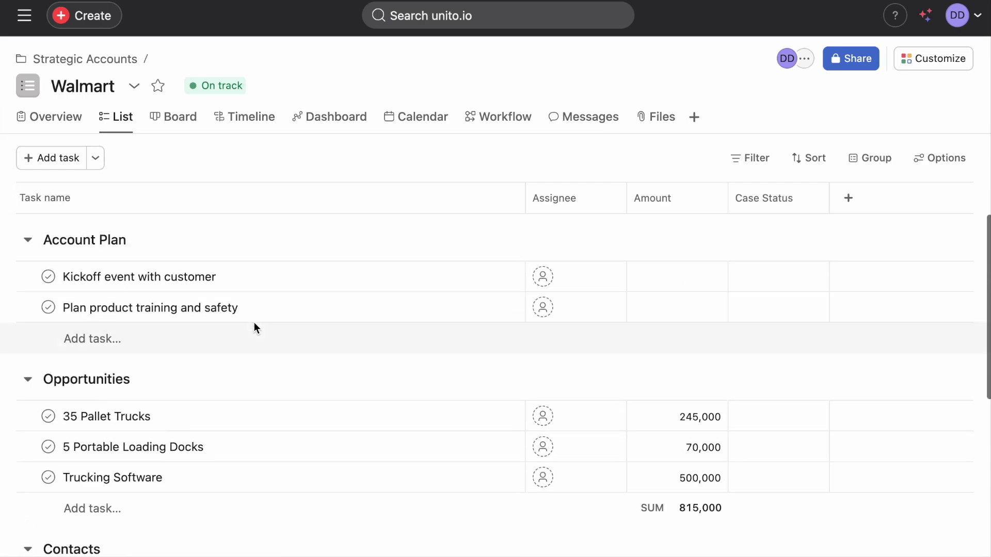
{"action": "left_click", "coordinate": [85, 59]}
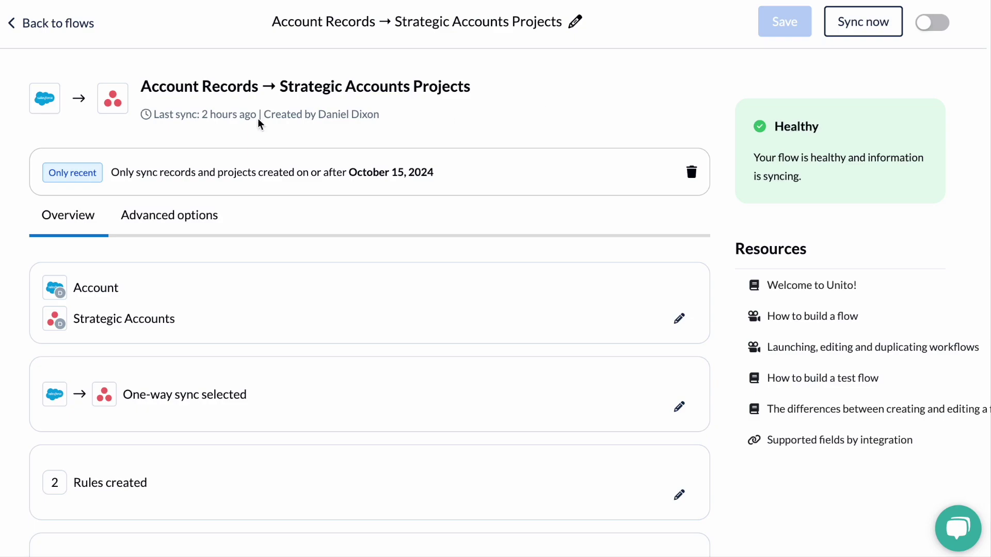
{"action": "left_click", "coordinate": [677, 320]}
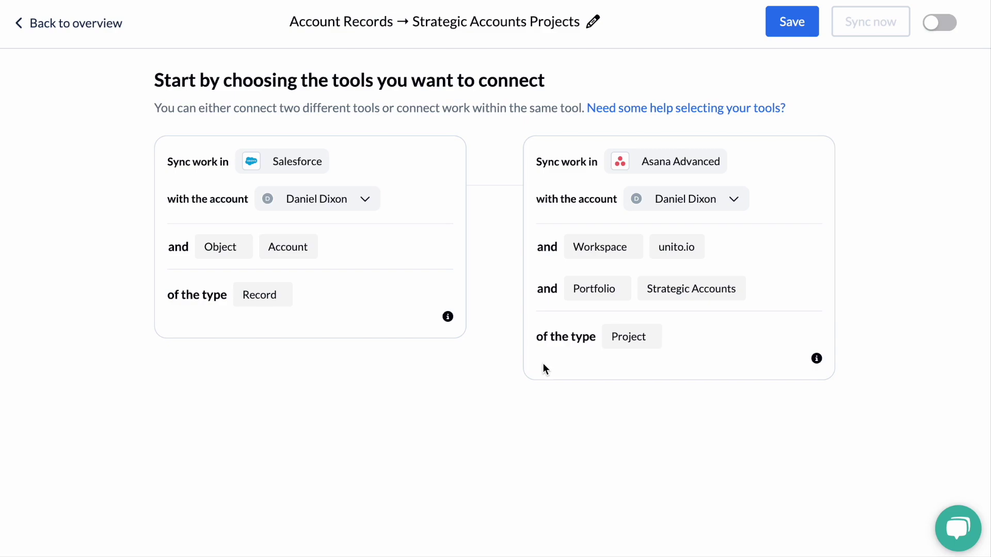
Review the account flow's connected tools, one-way direction and sync rules, then open its field mappings.
{"action": "left_click", "coordinate": [68, 30]}
{"action": "left_click", "coordinate": [692, 408]}
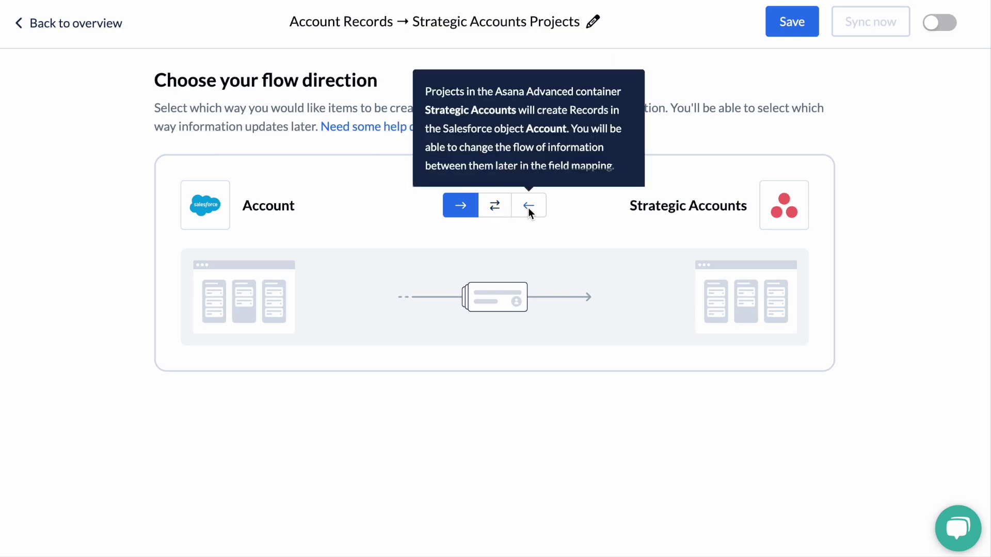
{"action": "left_click", "coordinate": [81, 20]}
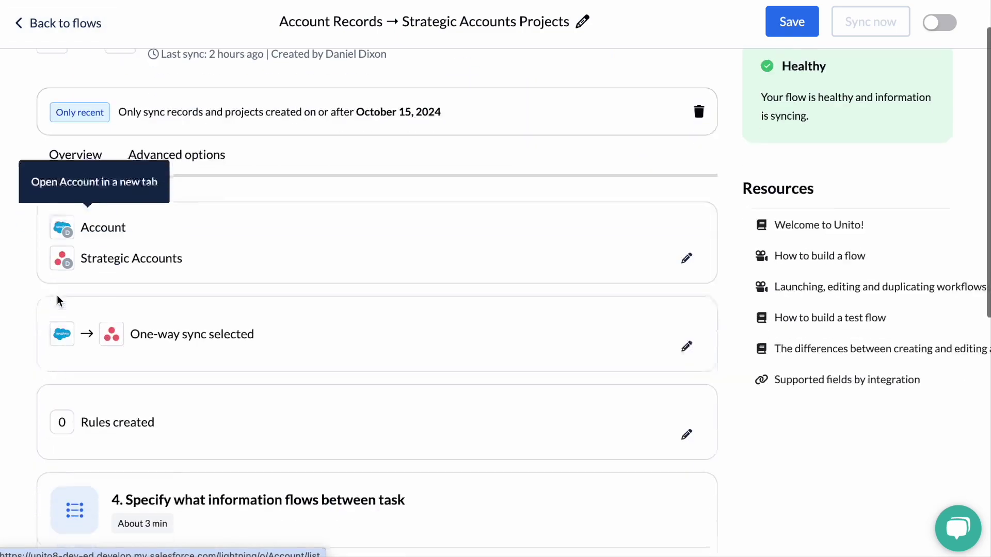
{"action": "left_click", "coordinate": [686, 390]}
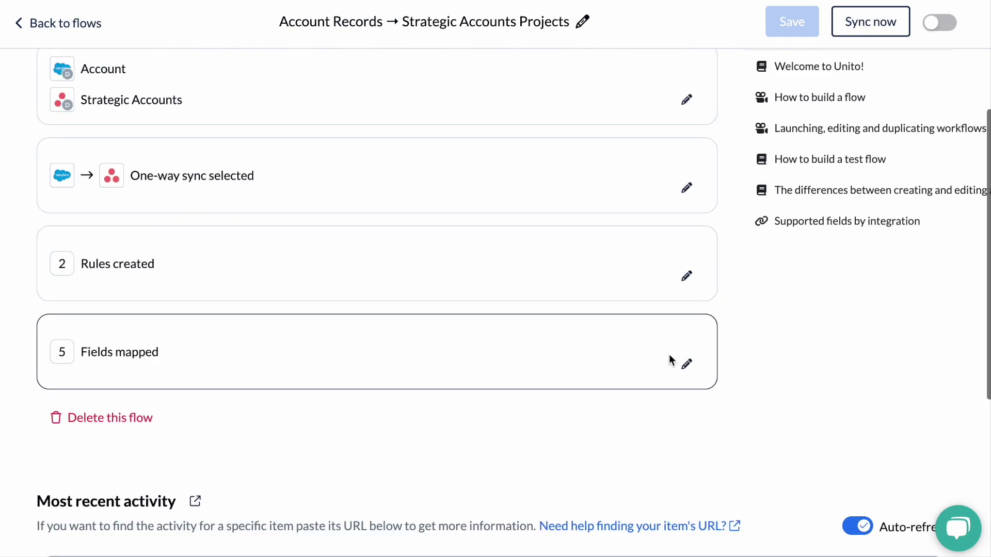
{"action": "left_click", "coordinate": [674, 362]}
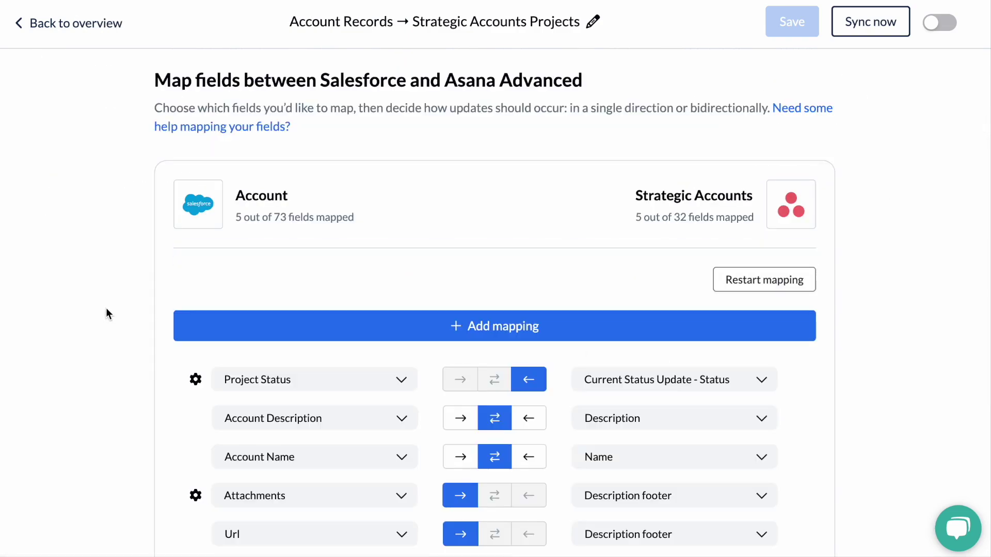
Scroll down the account flow's Map fields page.
{"action": "scroll", "coordinate": [106, 309], "scroll_direction": "down", "scroll_amount": 1}
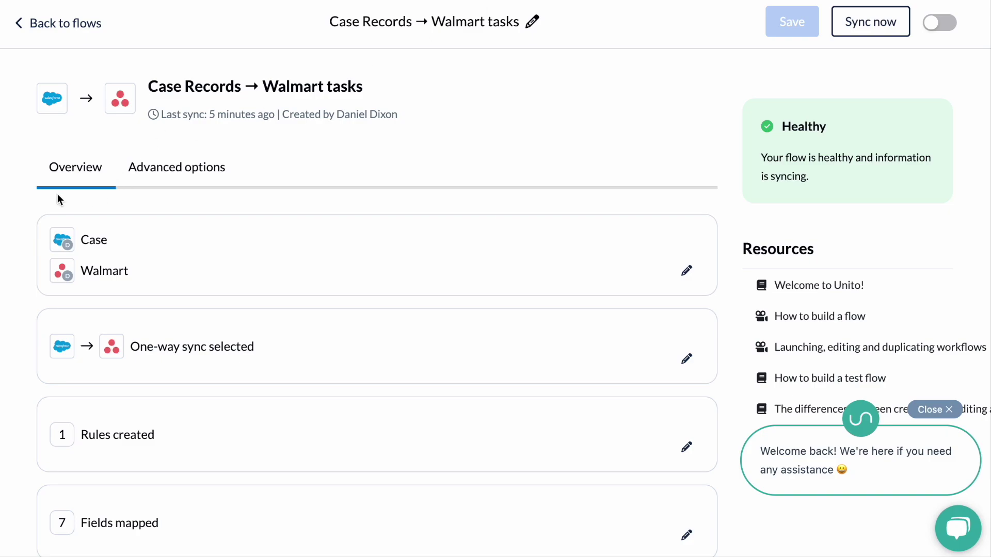
Check the Case flow's connected tools and its Walmart-account rule, dismissing the welcome chat.
{"action": "left_click", "coordinate": [692, 276]}
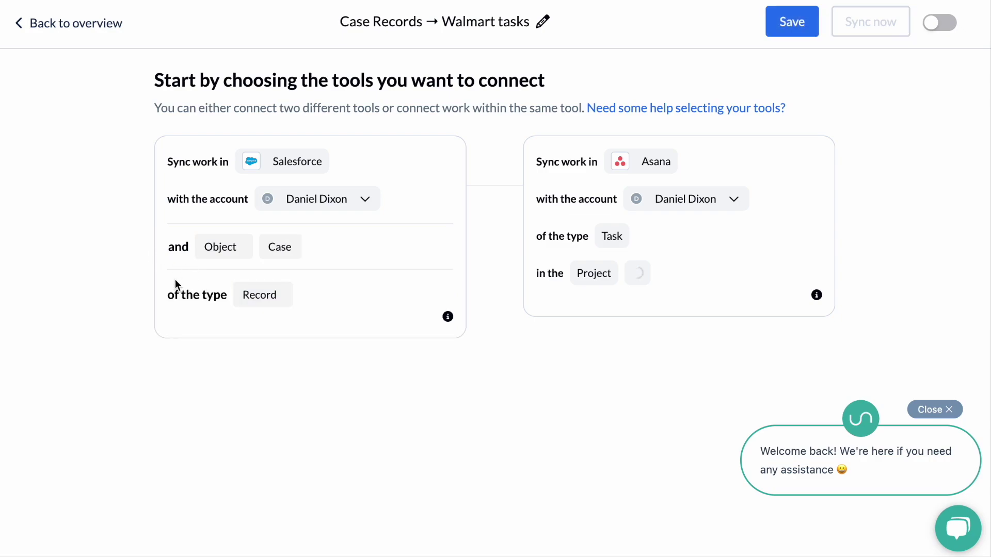
{"action": "left_click", "coordinate": [940, 411]}
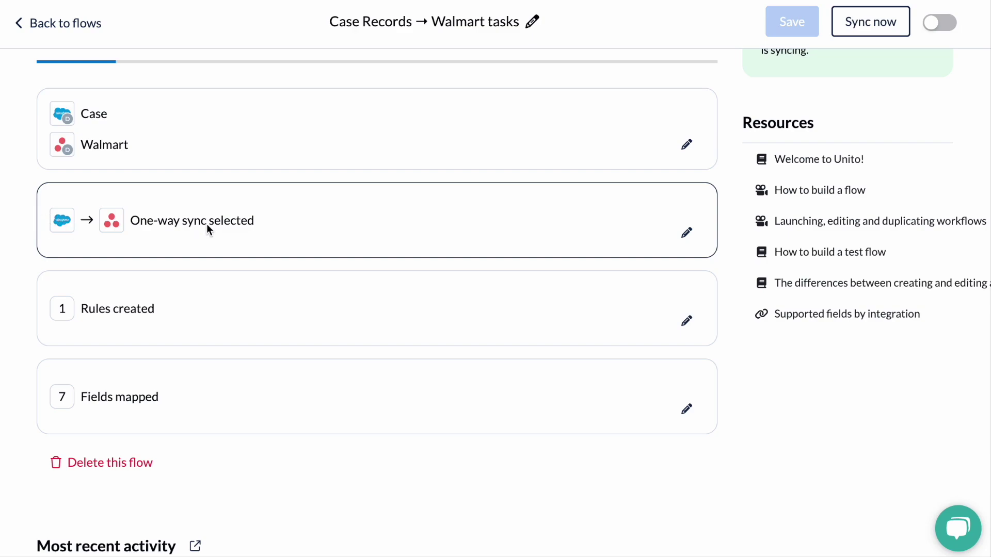
{"action": "left_click", "coordinate": [665, 329]}
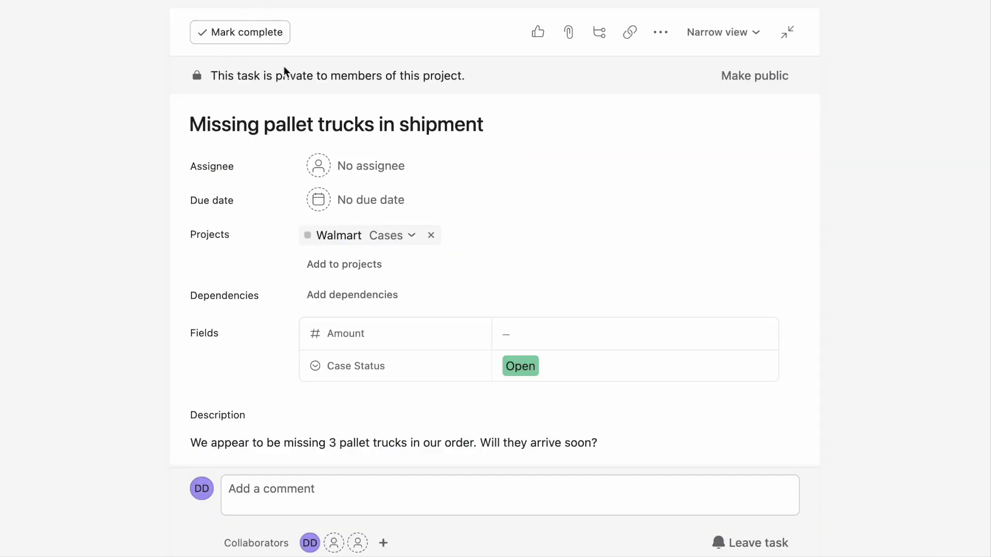
Find the Missing pallet trucks in shipment task in Walmart's Cases section, then reopen it full view.
{"action": "left_click", "coordinate": [788, 32]}
{"action": "scroll", "coordinate": [67, 354], "scroll_direction": "down", "scroll_amount": 6}
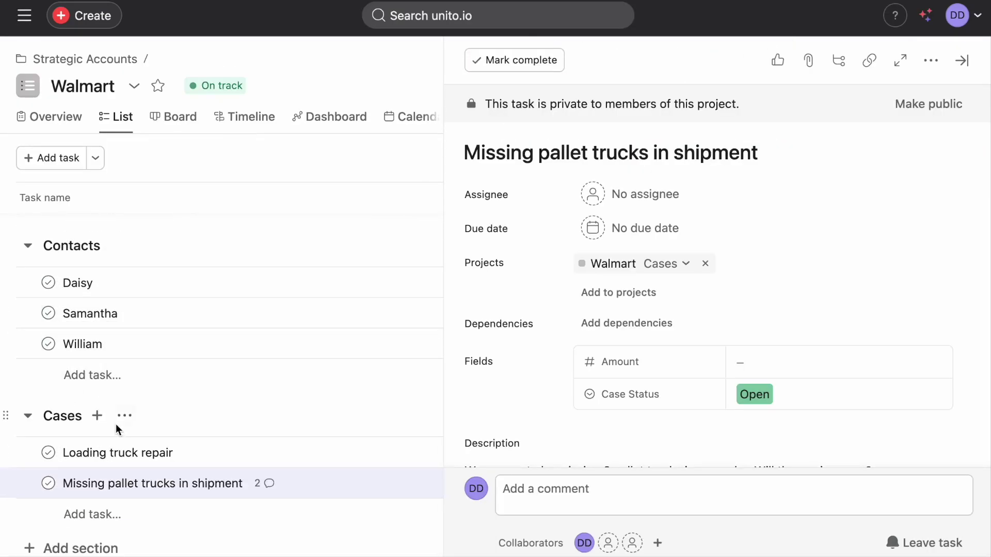
{"action": "left_click", "coordinate": [896, 66]}
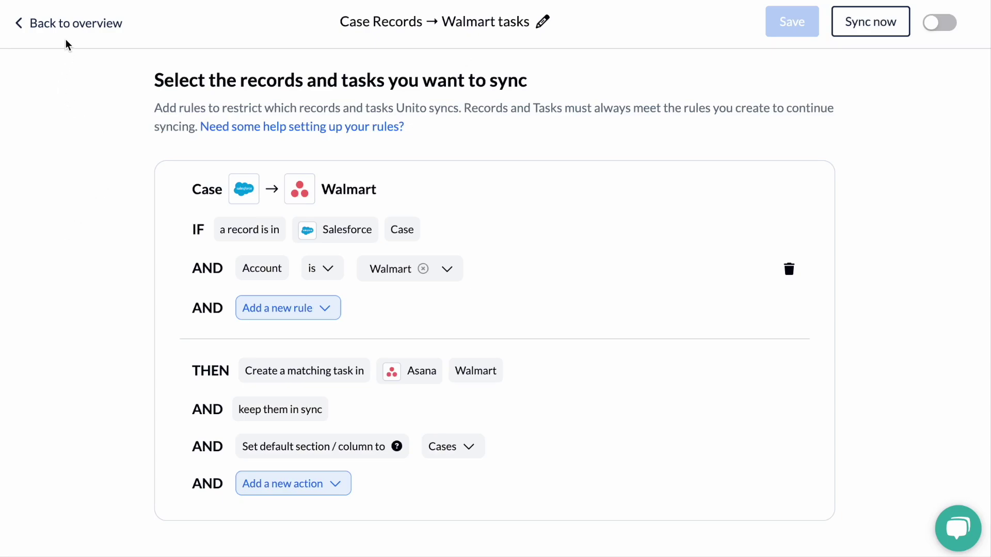
From the Case flow overview, open Fields mapped and expand the Status → Case Status value mapping.
{"action": "left_click", "coordinate": [63, 23]}
{"action": "scroll", "coordinate": [69, 242], "scroll_direction": "down", "scroll_amount": 5}
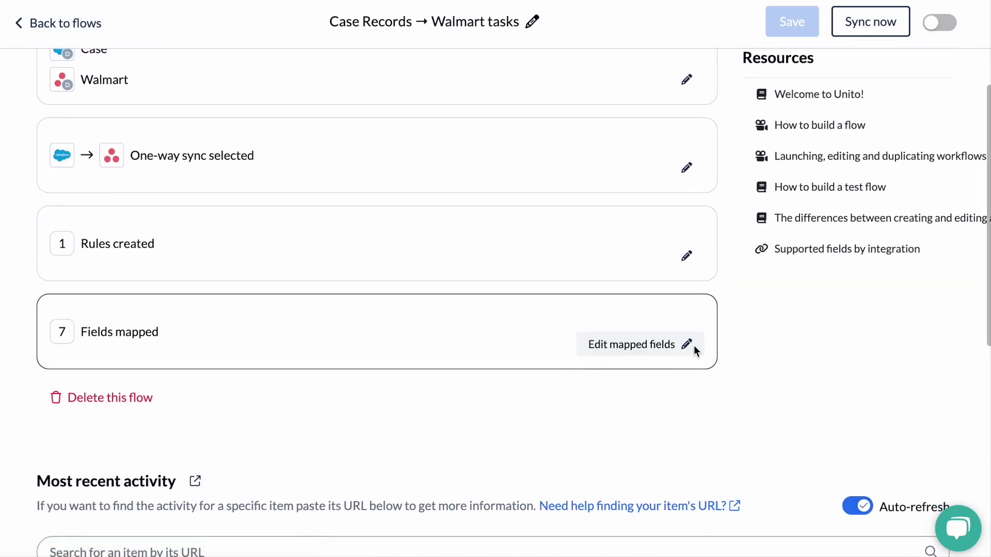
{"action": "left_click", "coordinate": [689, 345]}
{"action": "scroll", "coordinate": [101, 339], "scroll_direction": "down", "scroll_amount": 3}
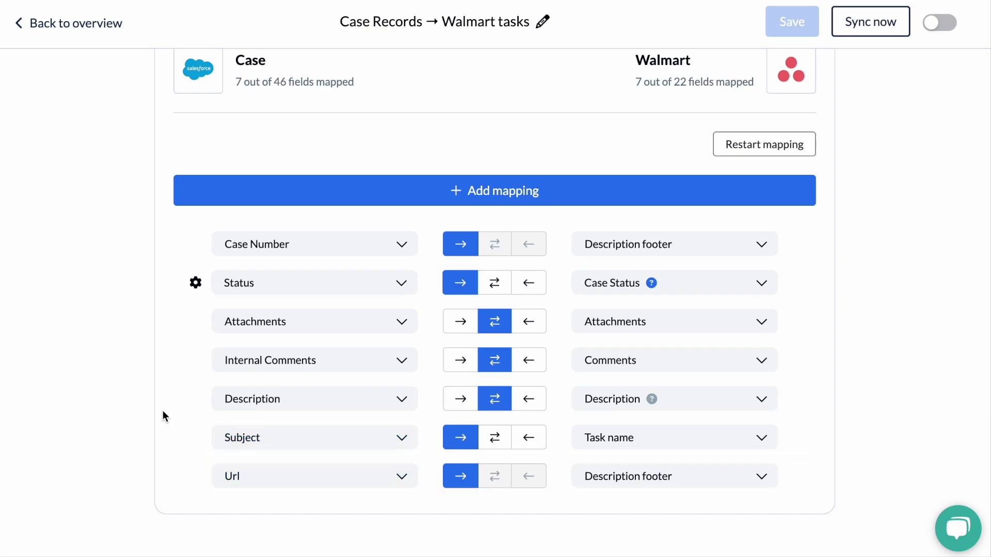
{"action": "left_click", "coordinate": [196, 284]}
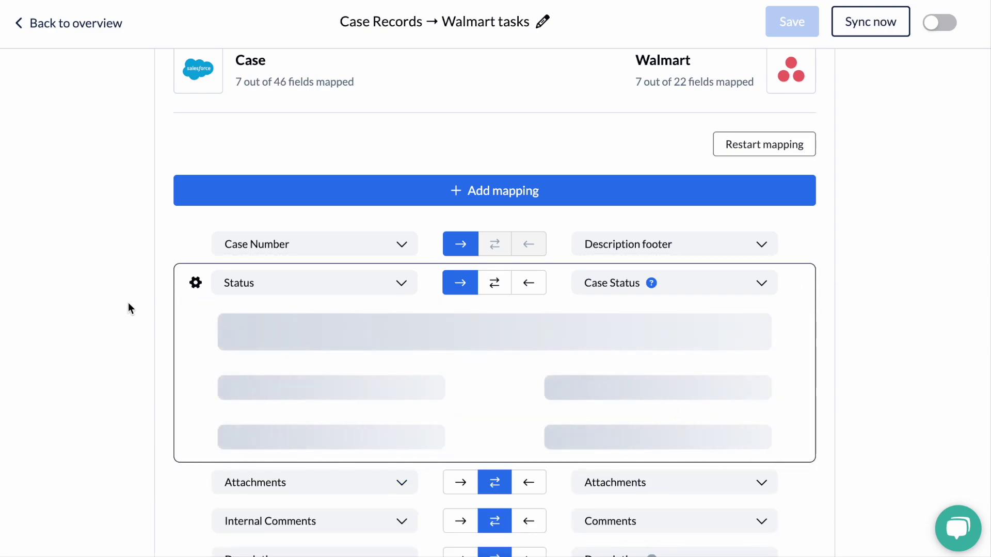
Scroll through statuses mapped to Resolved, In progress and Open, then collapse the Status row.
{"action": "scroll", "coordinate": [128, 304], "scroll_direction": "down", "scroll_amount": 3}
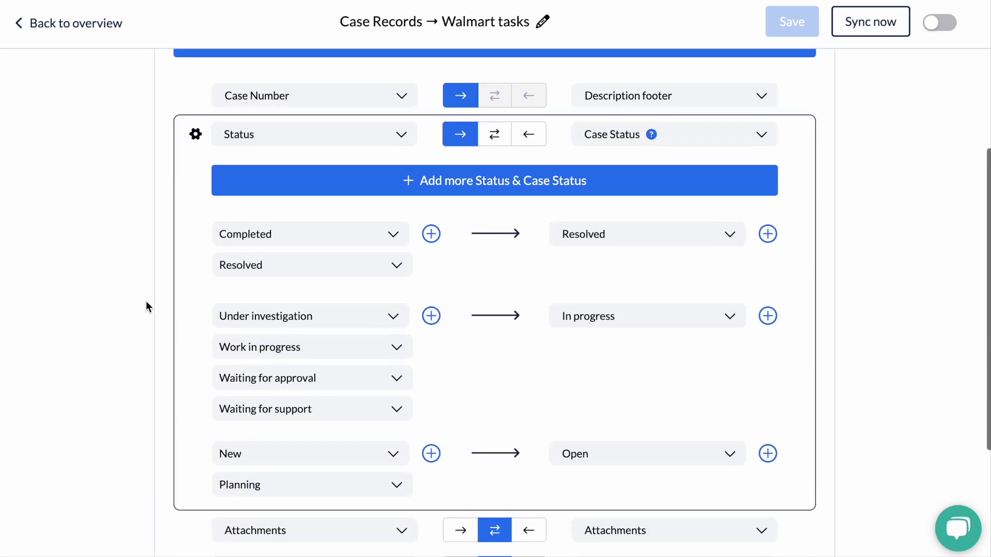
{"action": "scroll", "coordinate": [247, 235], "scroll_direction": "up", "scroll_amount": 3}
{"action": "scroll", "coordinate": [222, 155], "scroll_direction": "down", "scroll_amount": 1}
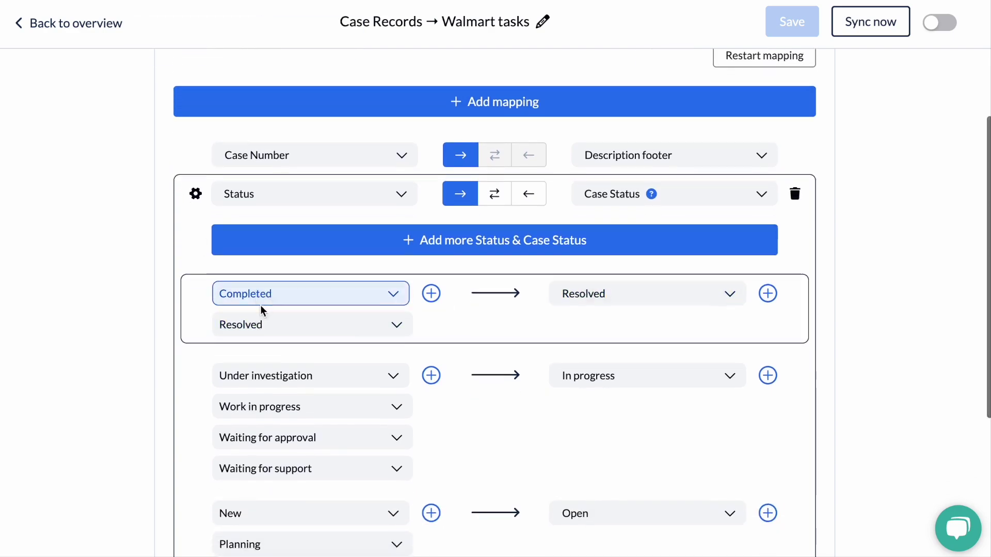
{"action": "scroll", "coordinate": [262, 310], "scroll_direction": "down", "scroll_amount": 2}
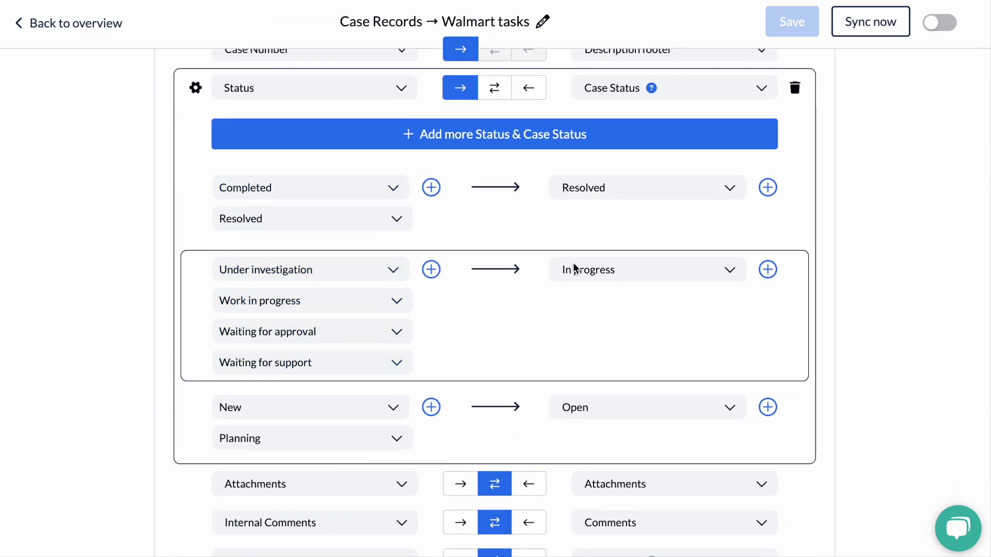
{"action": "scroll", "coordinate": [223, 320], "scroll_direction": "down", "scroll_amount": 1}
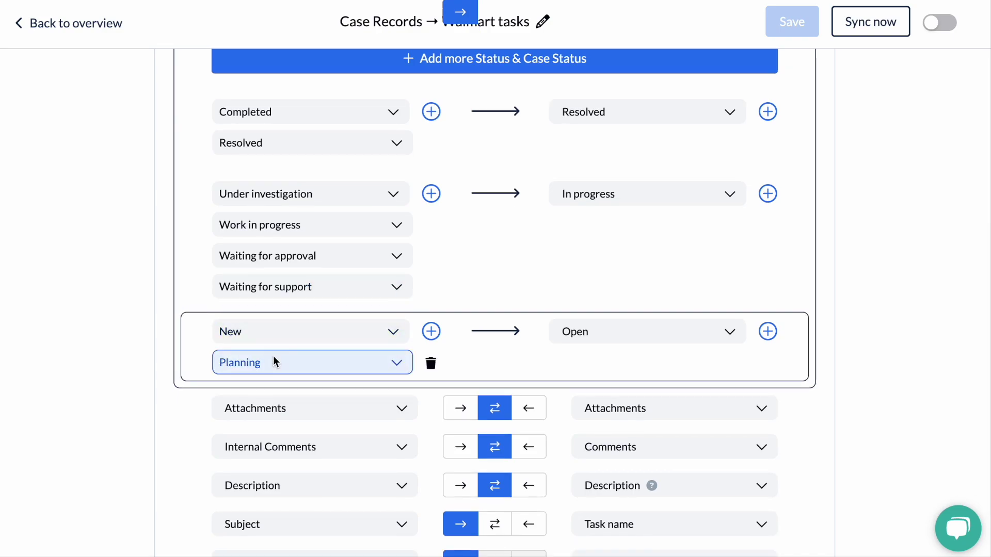
{"action": "scroll", "coordinate": [140, 252], "scroll_direction": "up", "scroll_amount": 2}
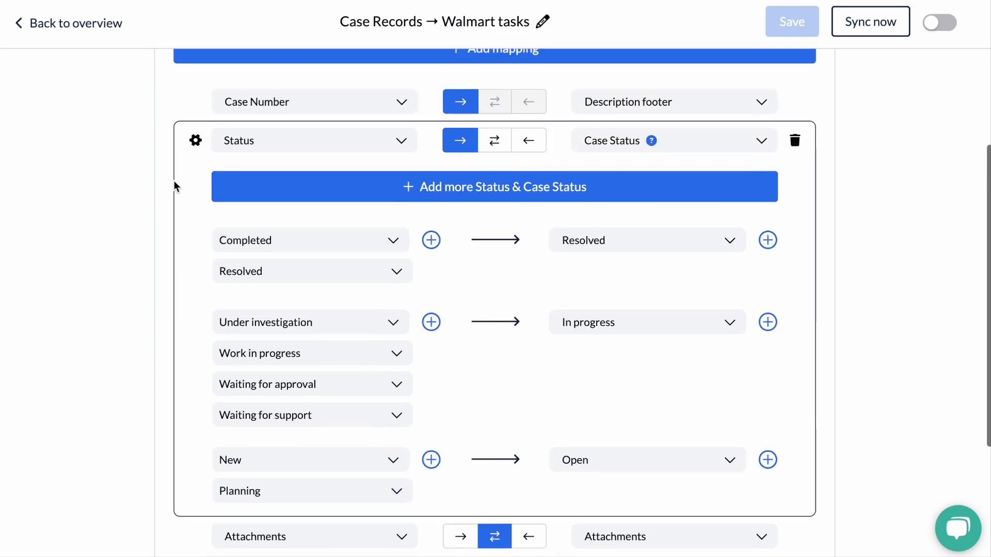
{"action": "left_click", "coordinate": [195, 142]}
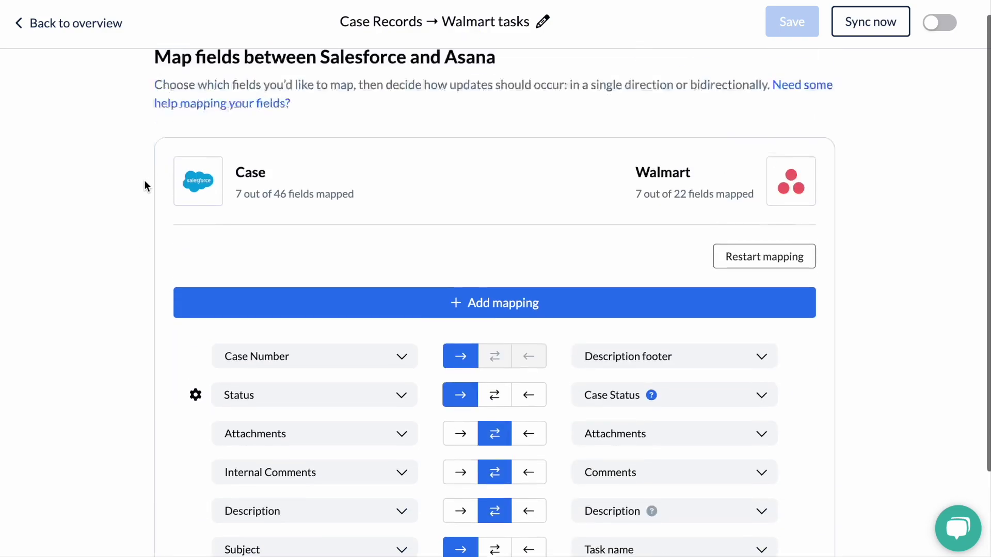
{"action": "scroll", "coordinate": [337, 238], "scroll_direction": "up", "scroll_amount": 1}
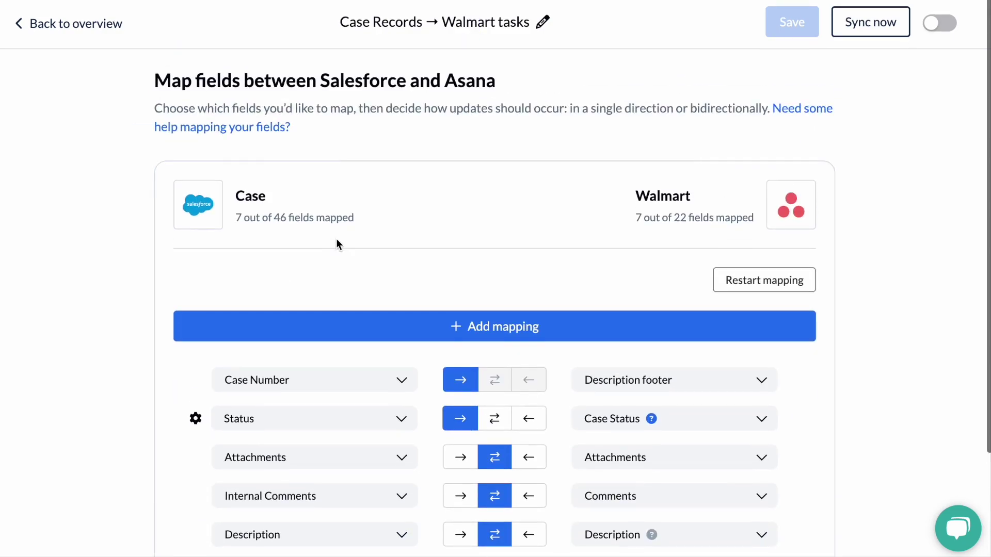
Add a mapping row, browse the available Case fields without choosing one, then go back to overview.
{"action": "left_click", "coordinate": [435, 321]}
{"action": "left_click", "coordinate": [335, 380]}
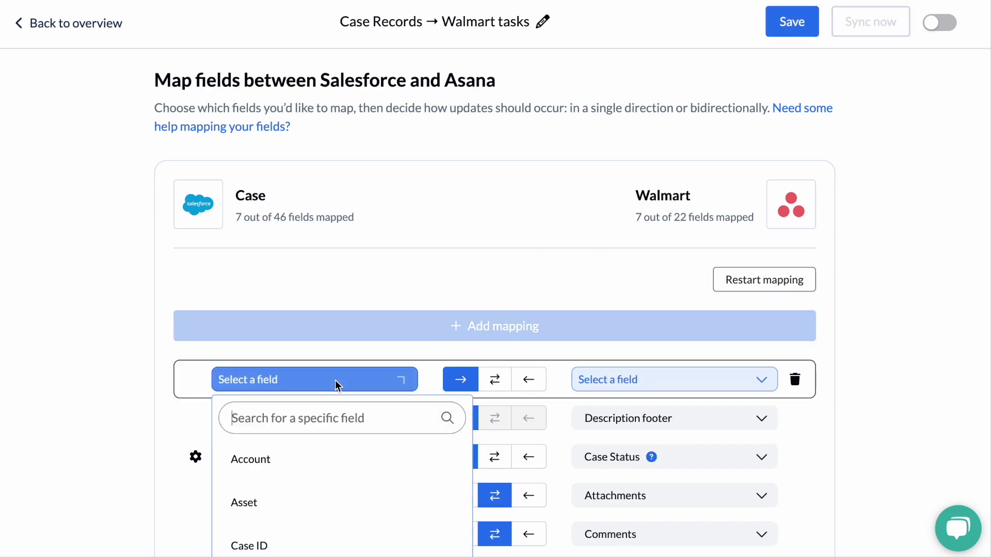
{"action": "left_click", "coordinate": [121, 379]}
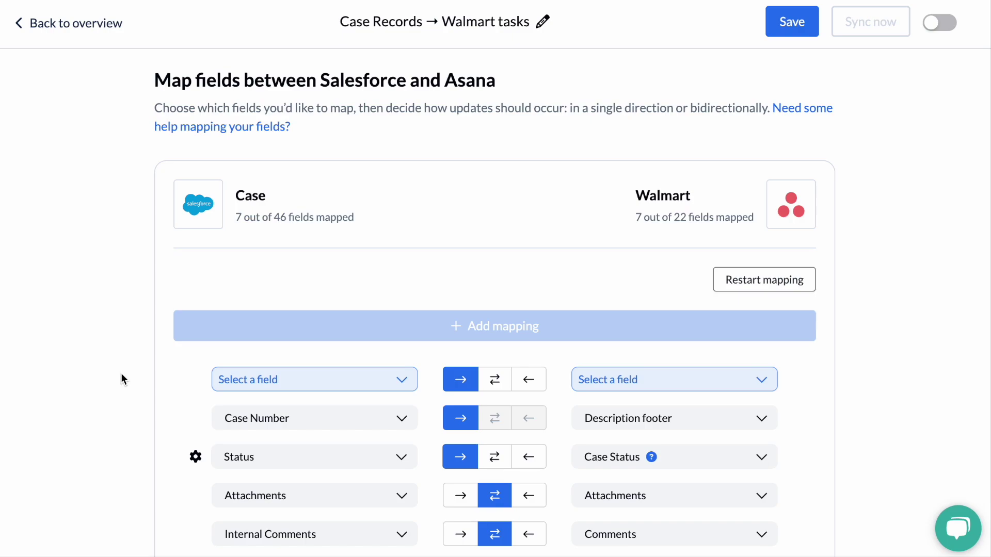
{"action": "left_click", "coordinate": [119, 23]}
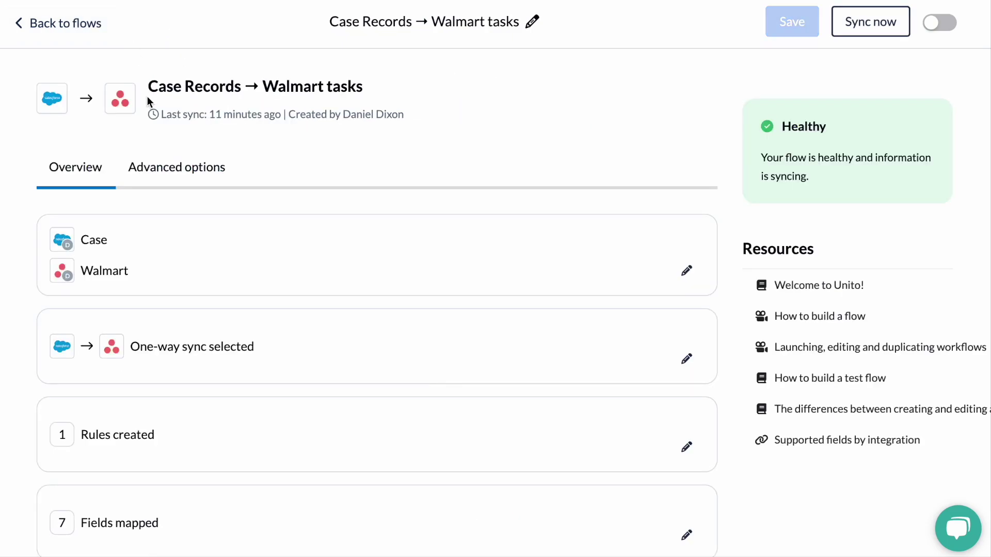